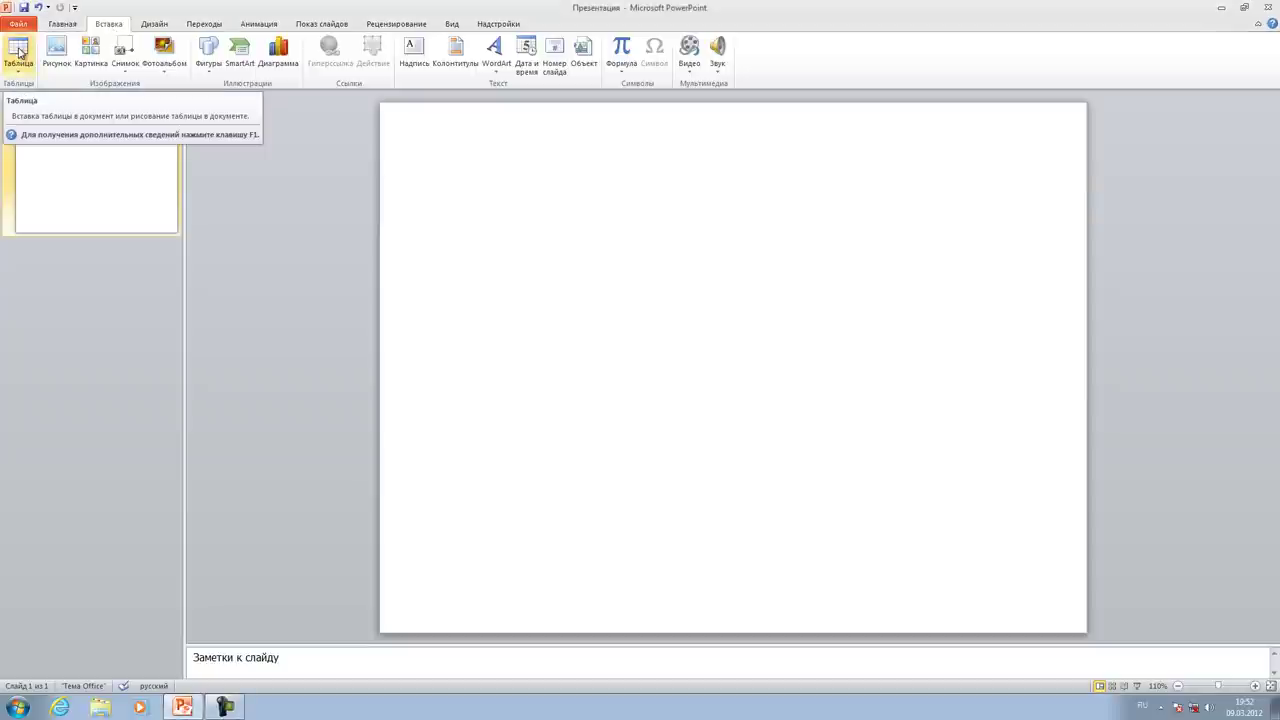
Insert a 4x4 table onto the blank slide from the Таблица grid
click(18, 53)
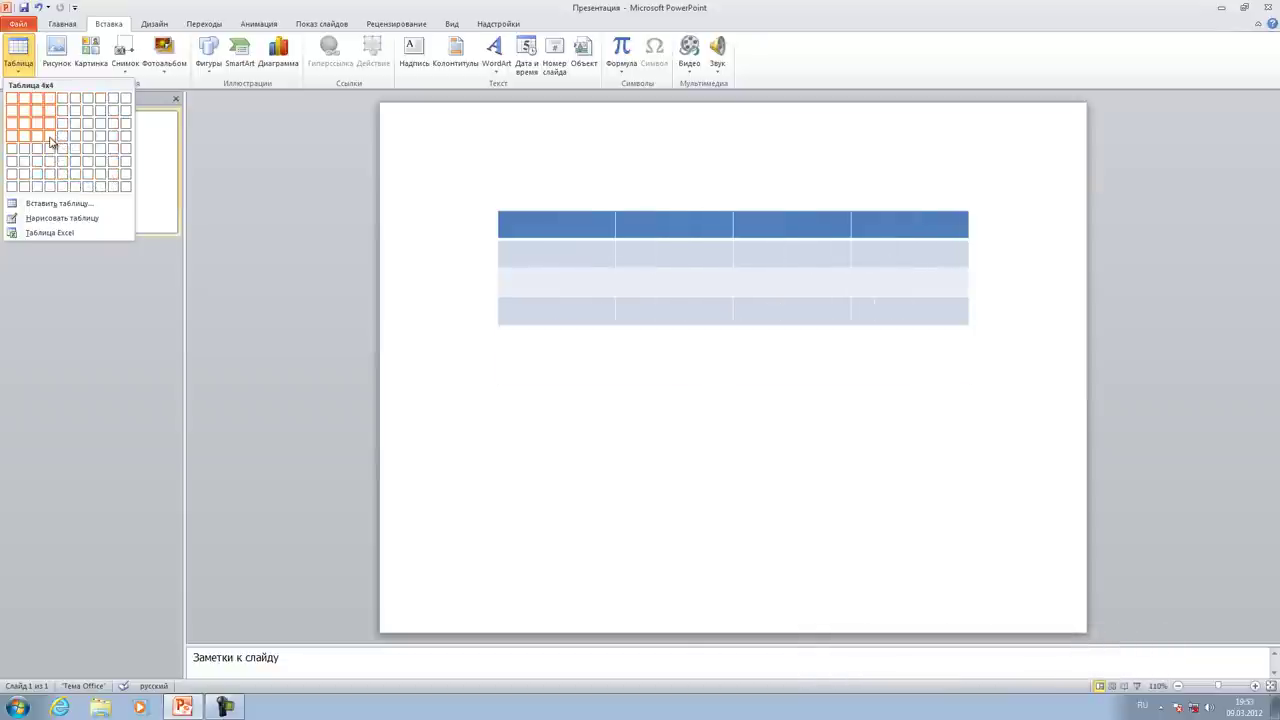
click(50, 140)
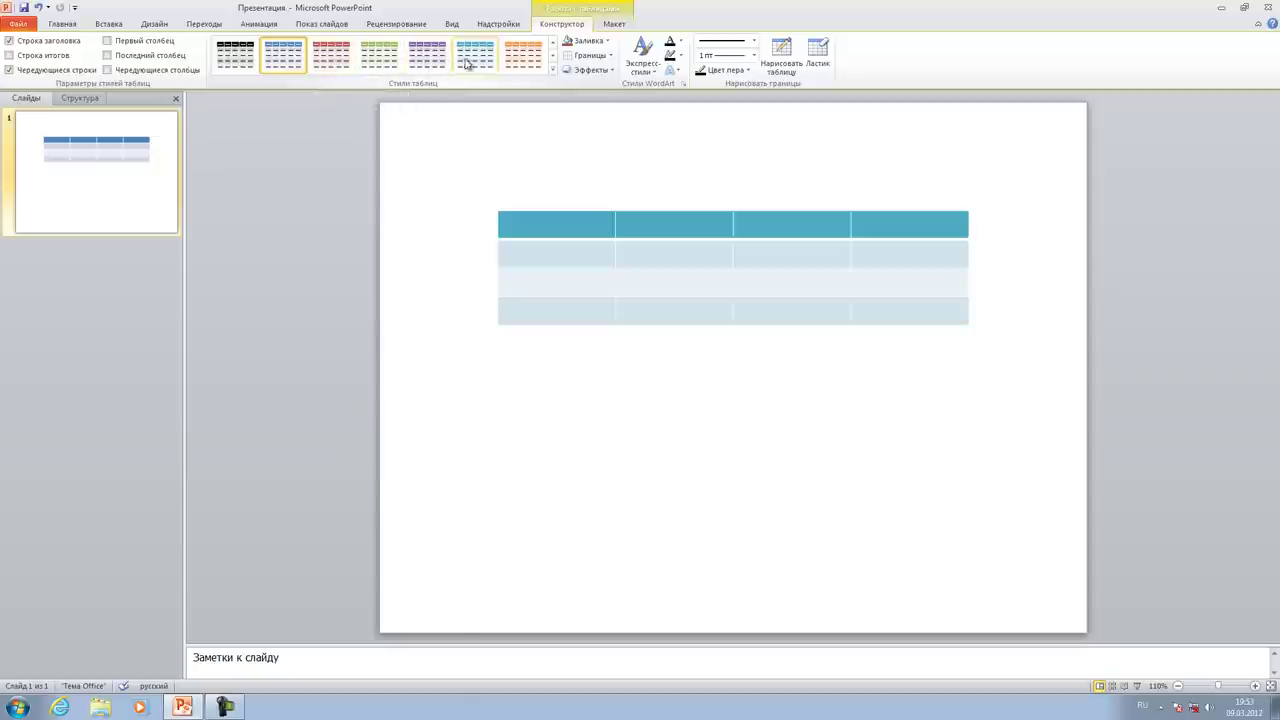
Give the table a light bordered style, then select the whole table and delete it
click(553, 72)
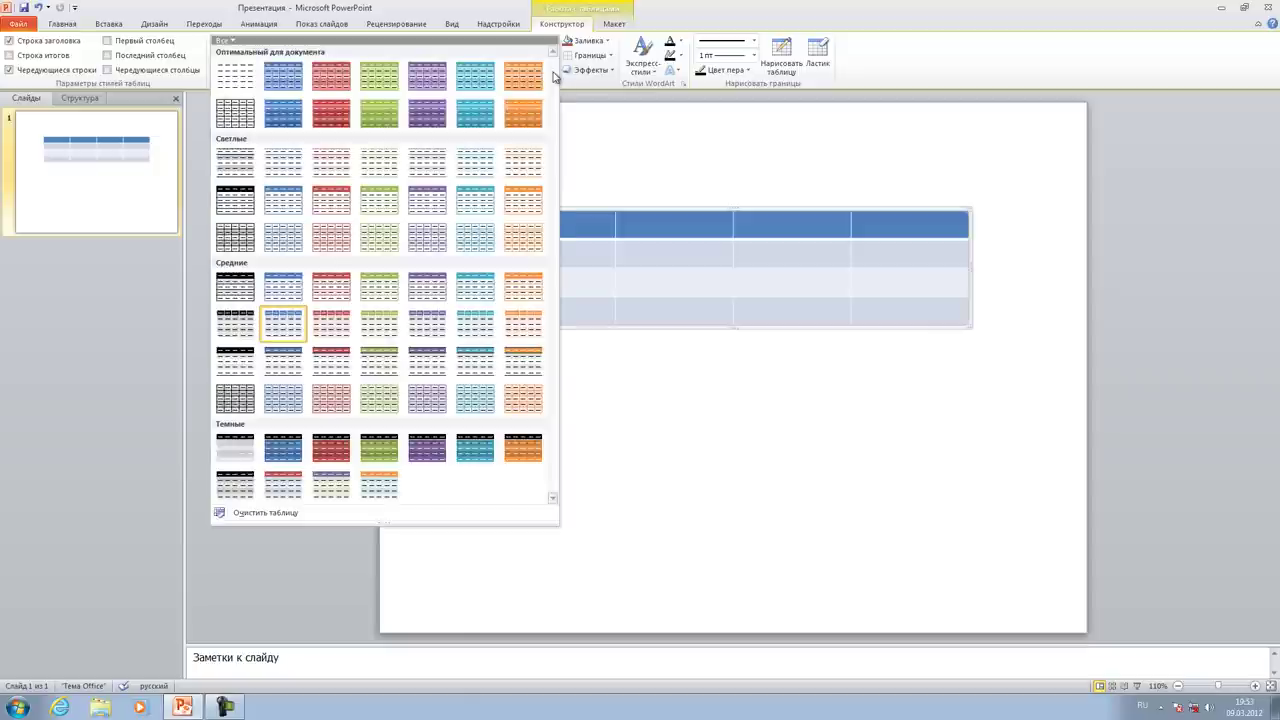
click(240, 240)
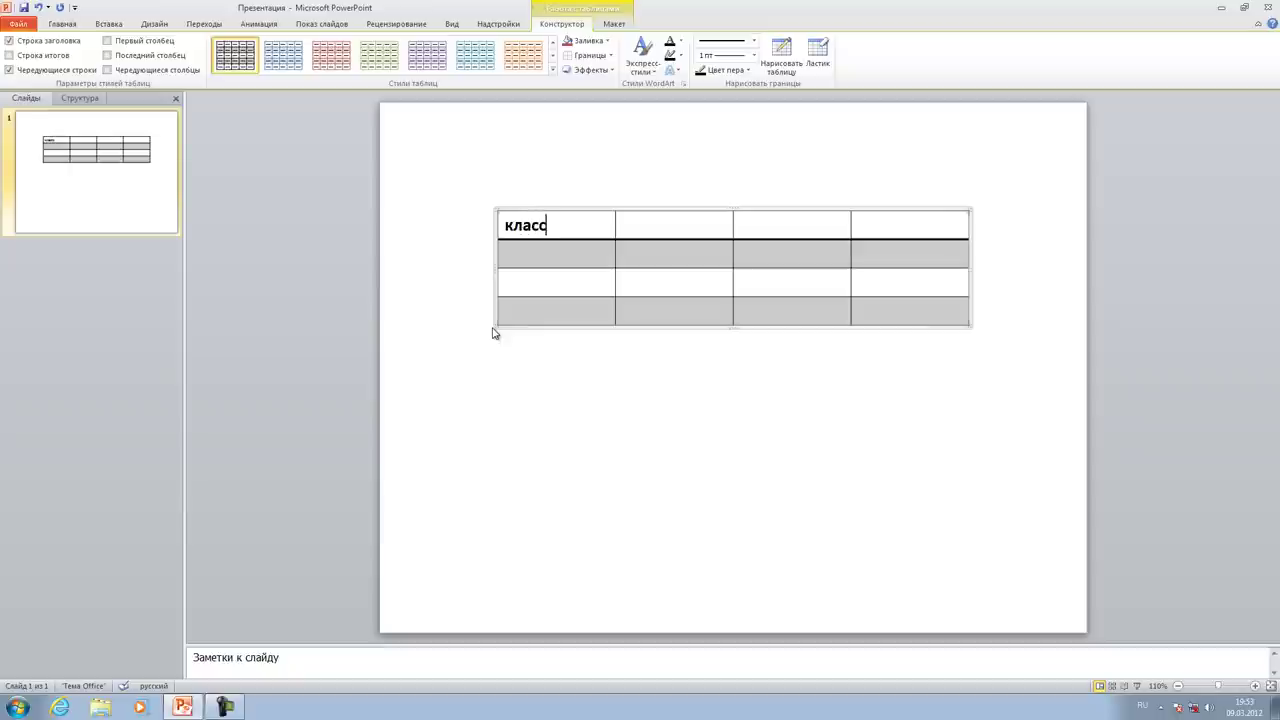
click(544, 395)
click(657, 207)
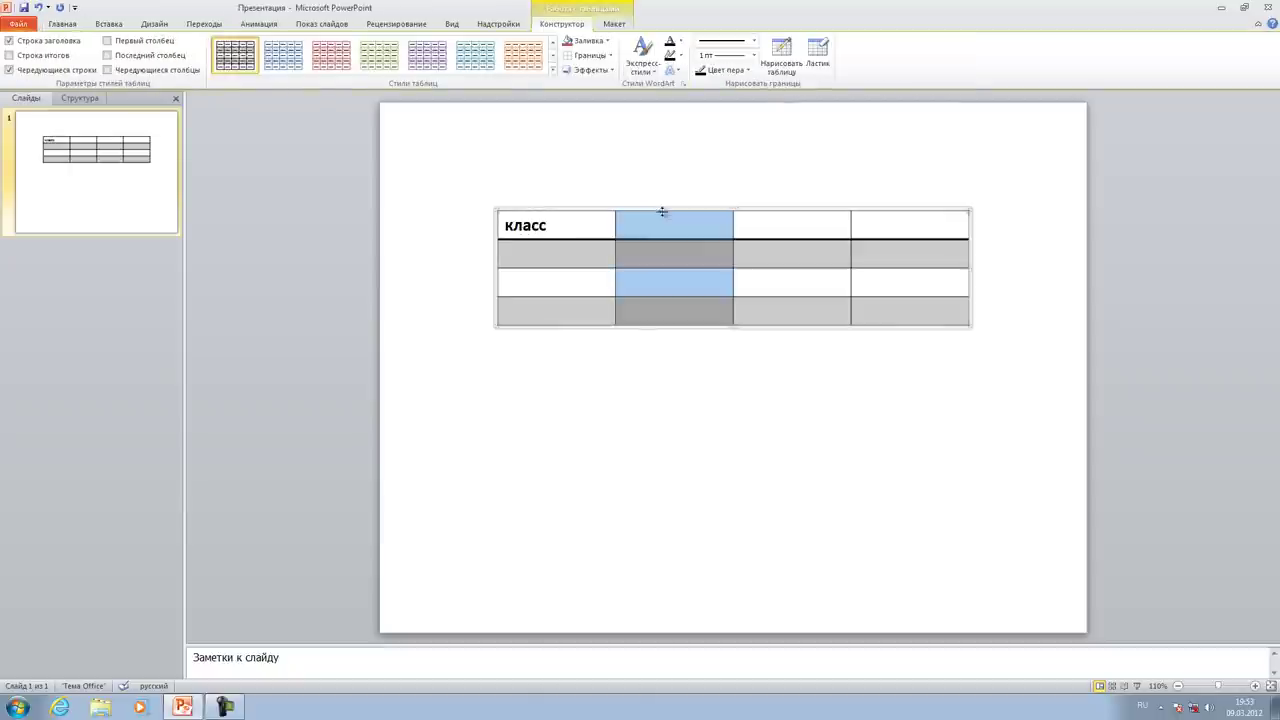
click(670, 211)
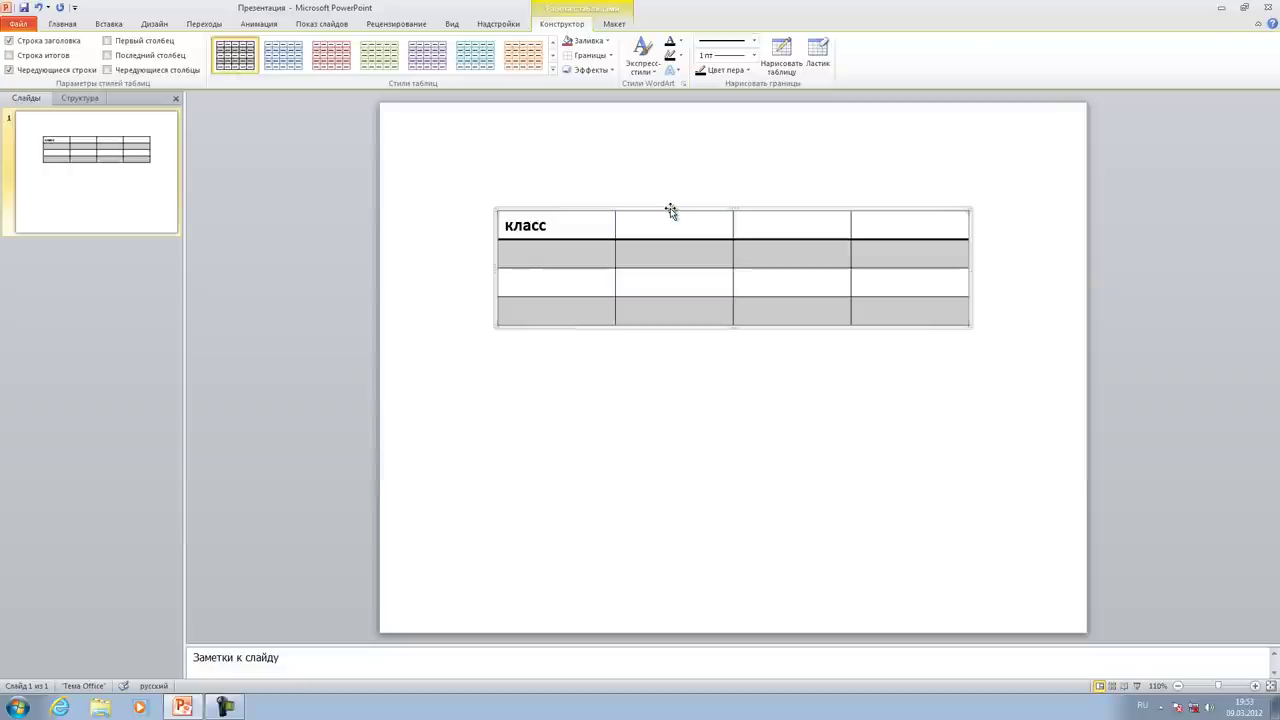
key(Delete)
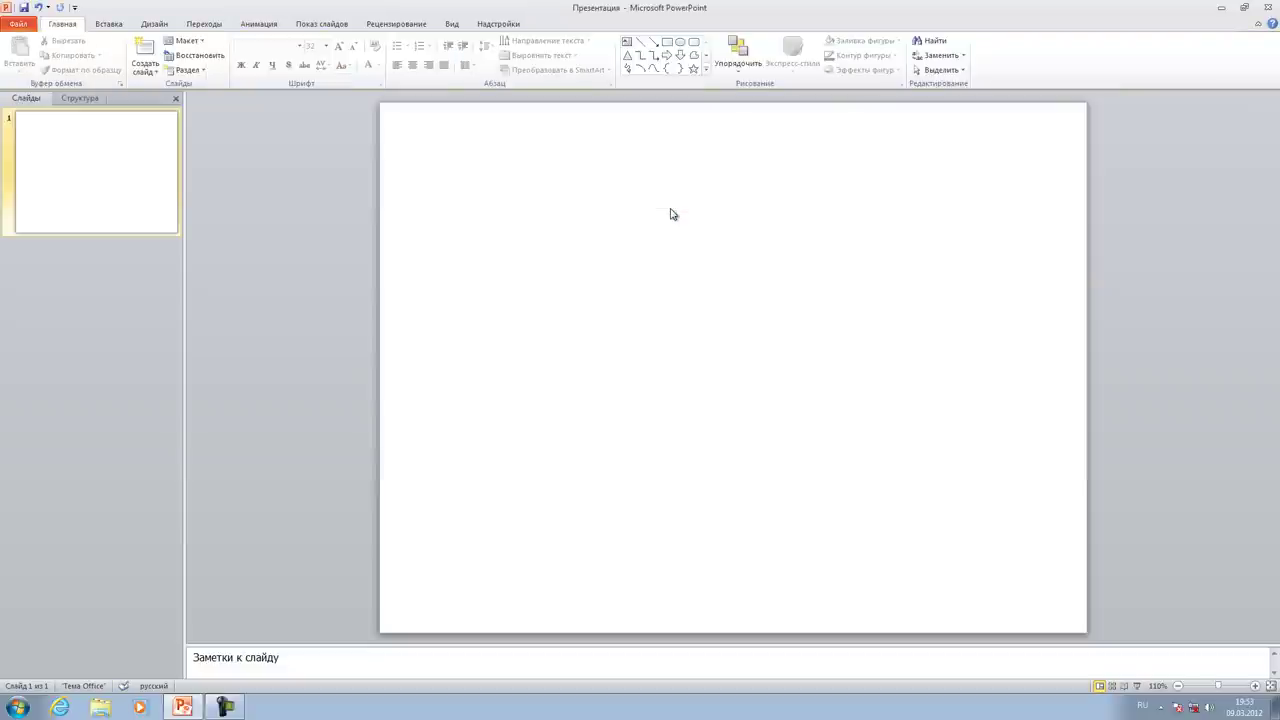
Insert the Import_010 pool photo from the Pictures library onto the slide
click(109, 24)
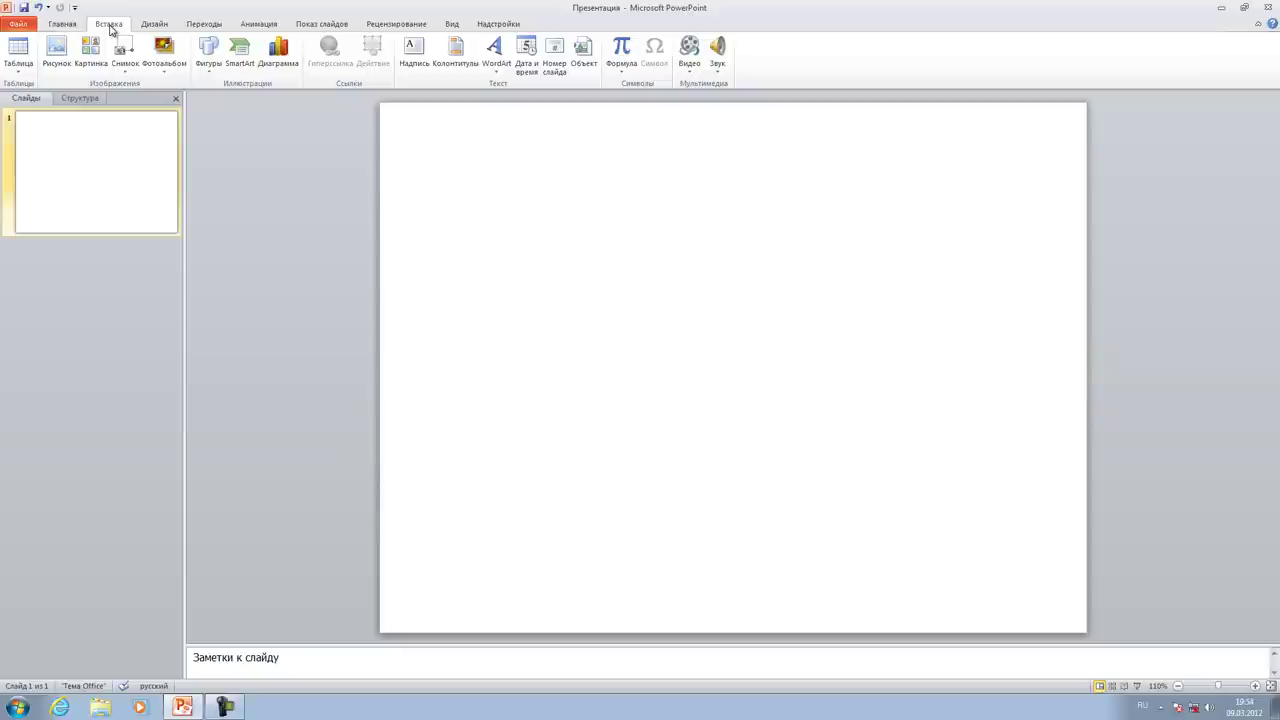
click(56, 50)
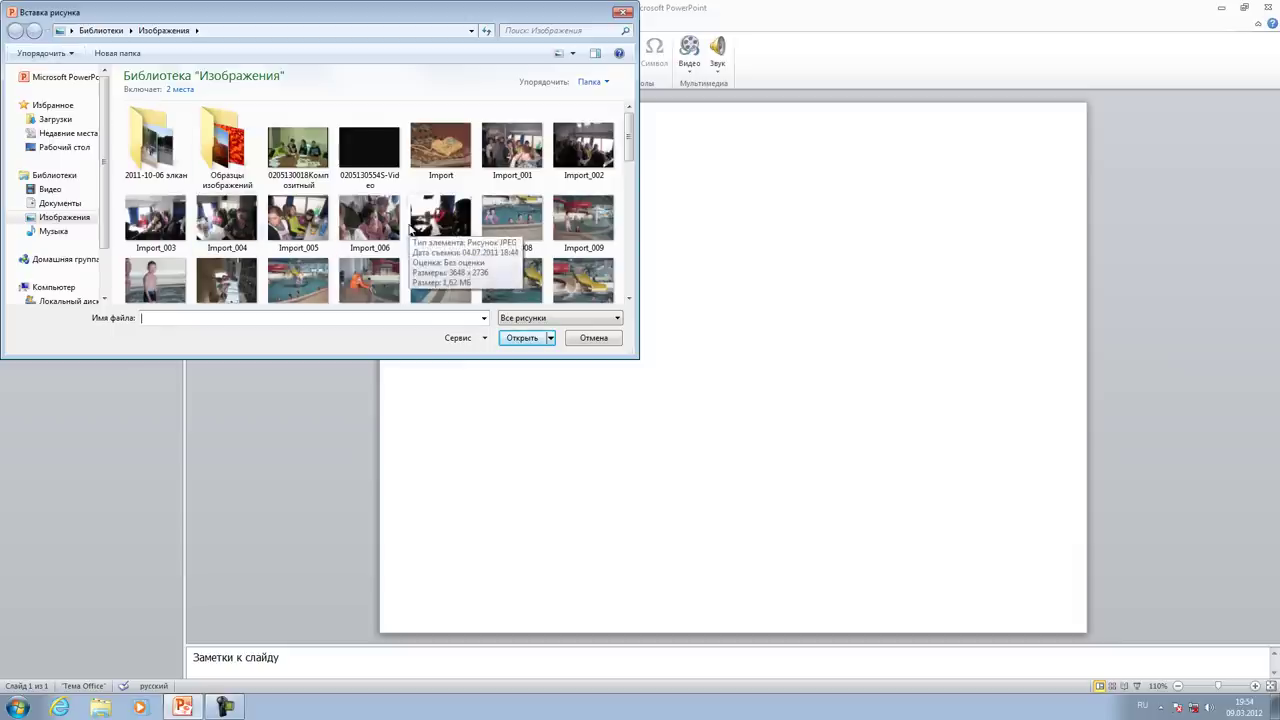
click(153, 284)
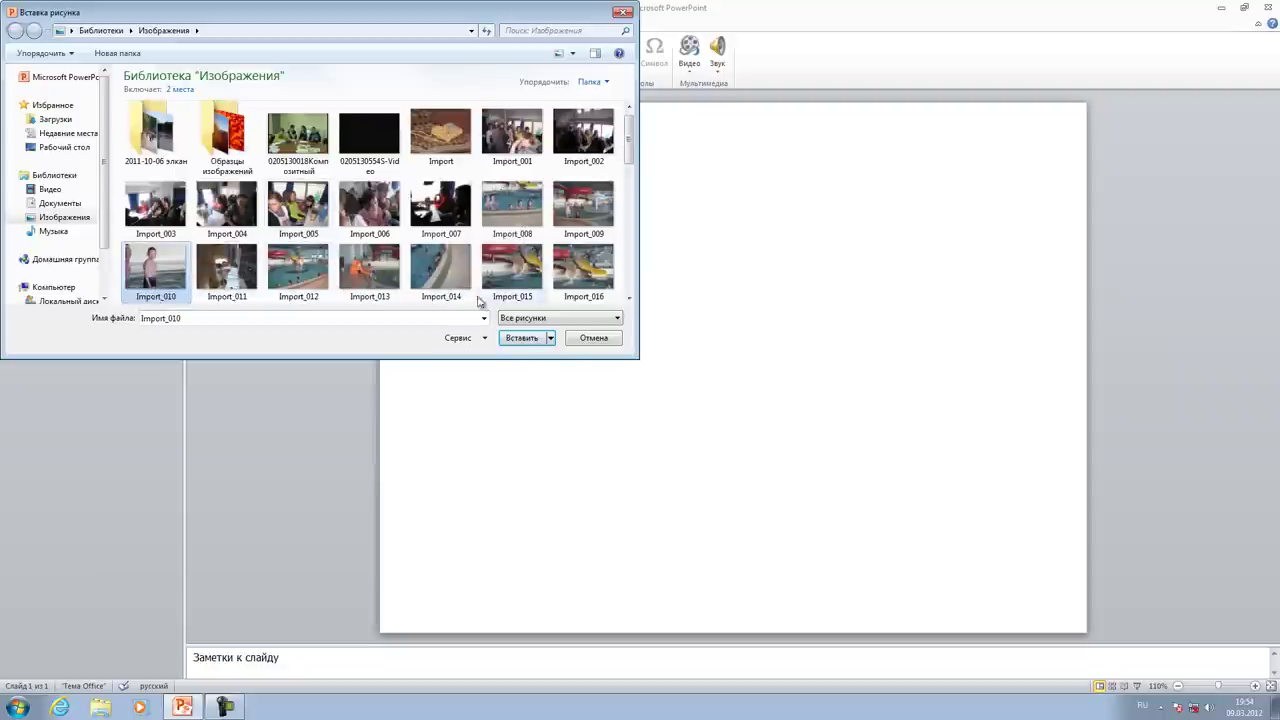
click(515, 338)
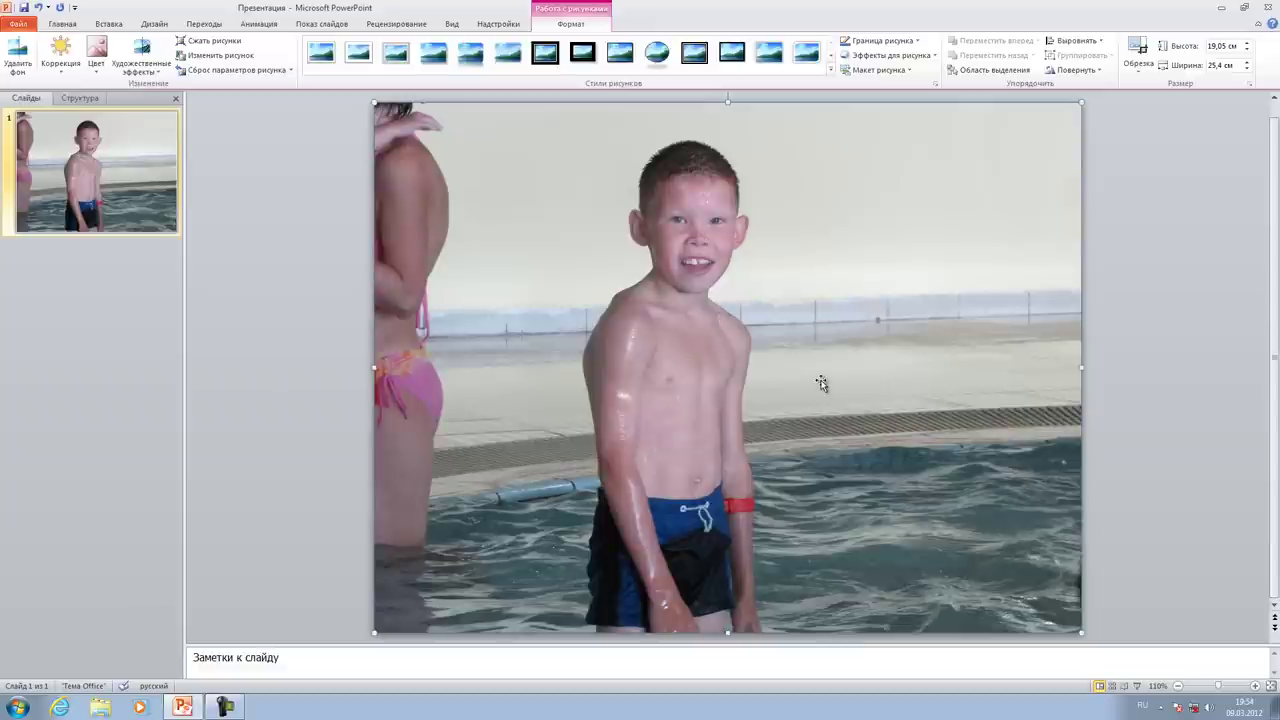
Shrink the photo to 20,8 x 15,6 cm and nudge it right and down toward the centre
click(1247, 69)
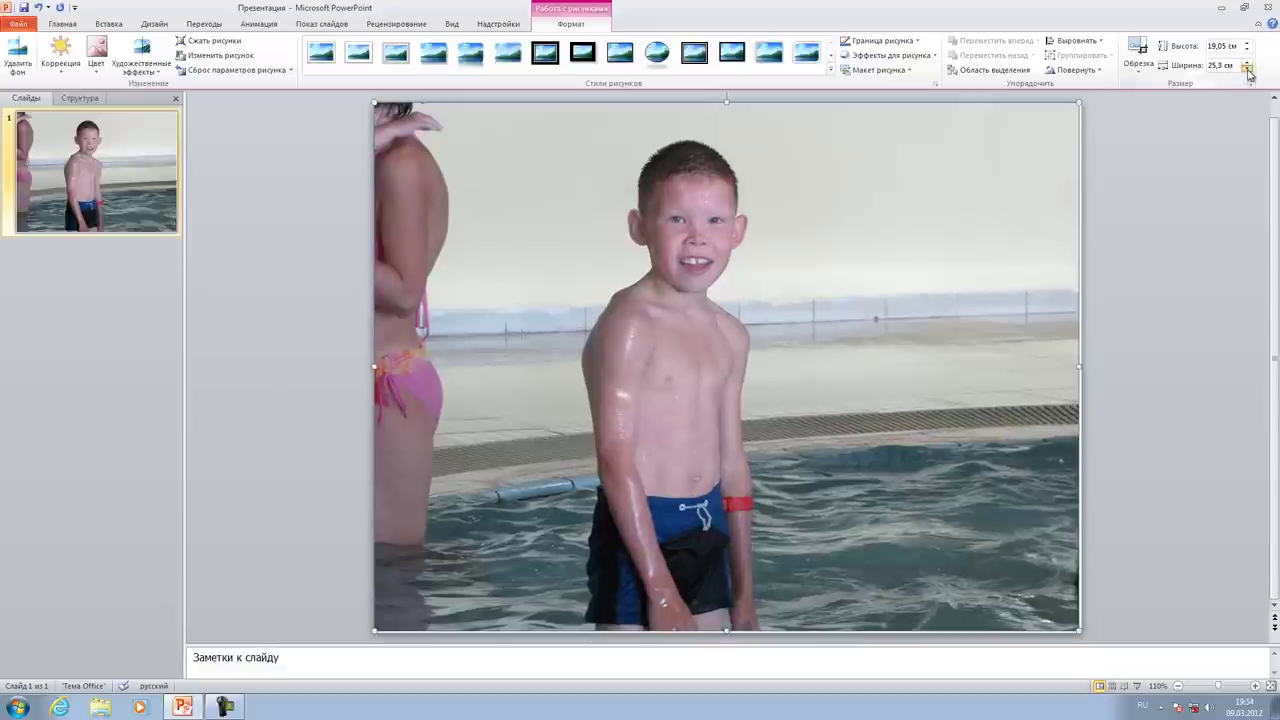
click(1247, 69)
click(1247, 69)
drag(1247, 69, 1247, 69)
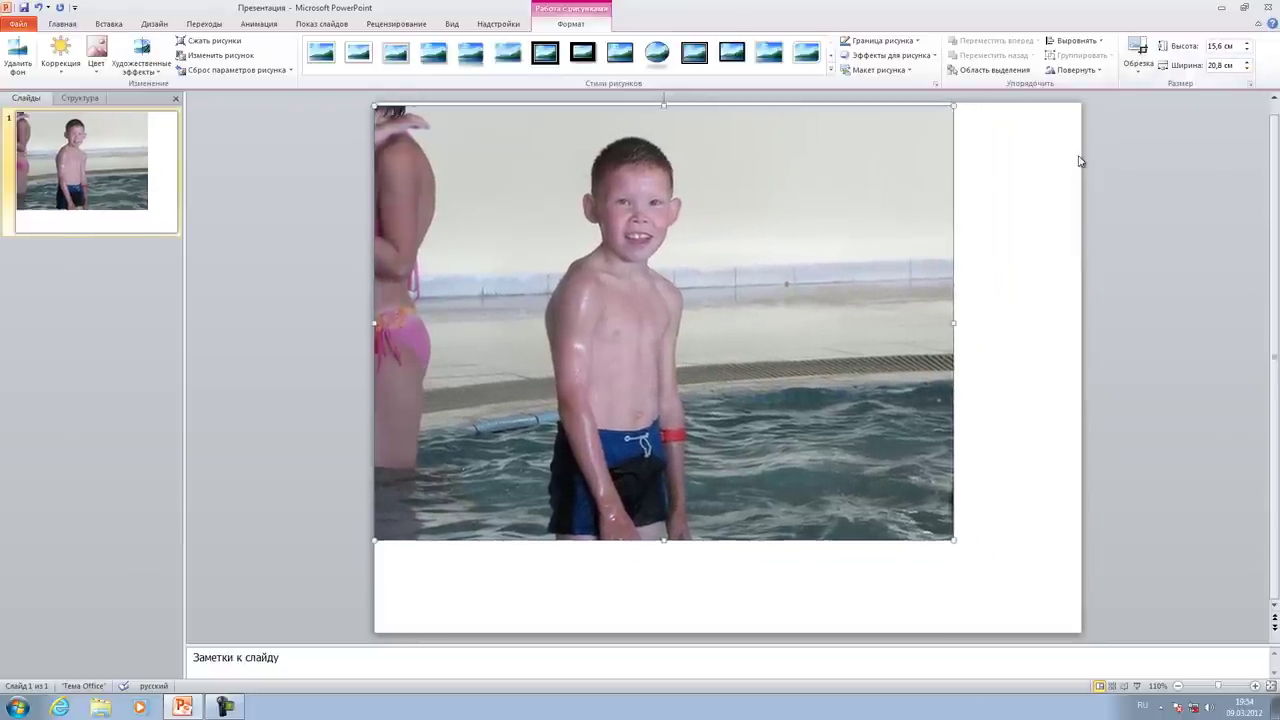
key(Right)
key(Right)
key(Right)
key(Right)
key(Right)
key(Right)
key(Right)
key(Right)
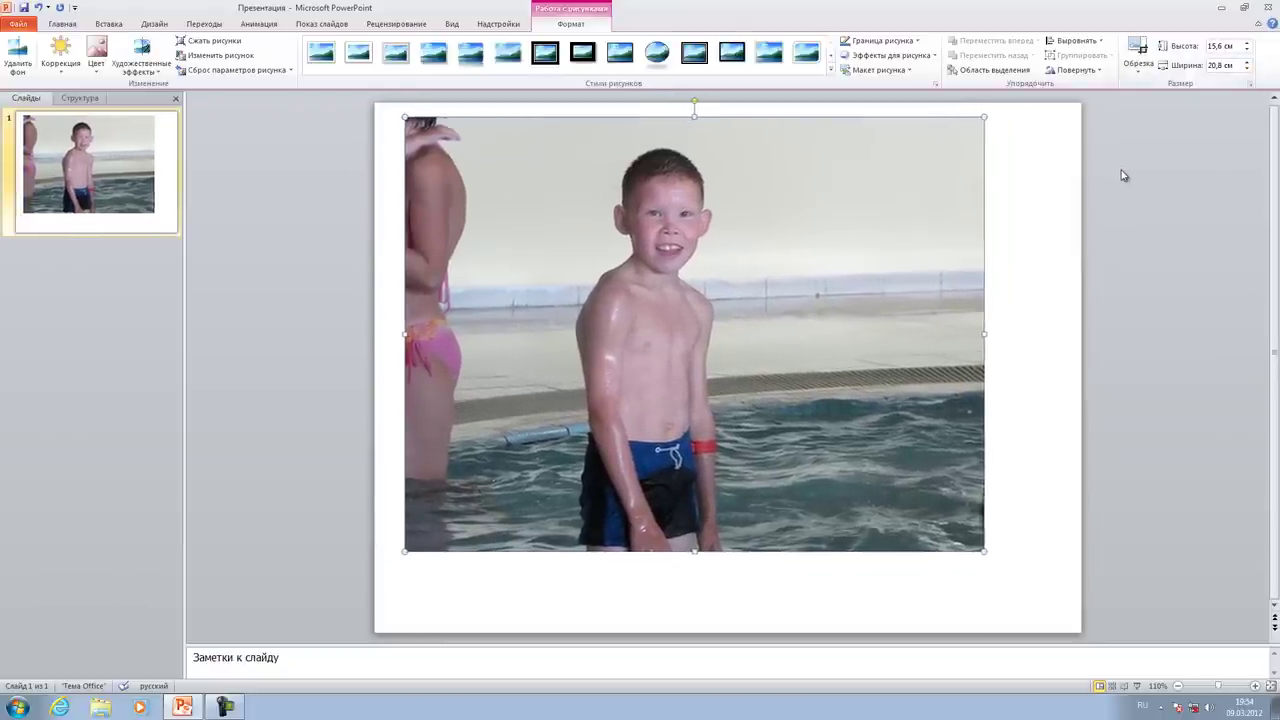
key(Right)
key(Right)
key(Right)
key(Down)
key(Down)
key(Down)
key(Down)
key(Down)
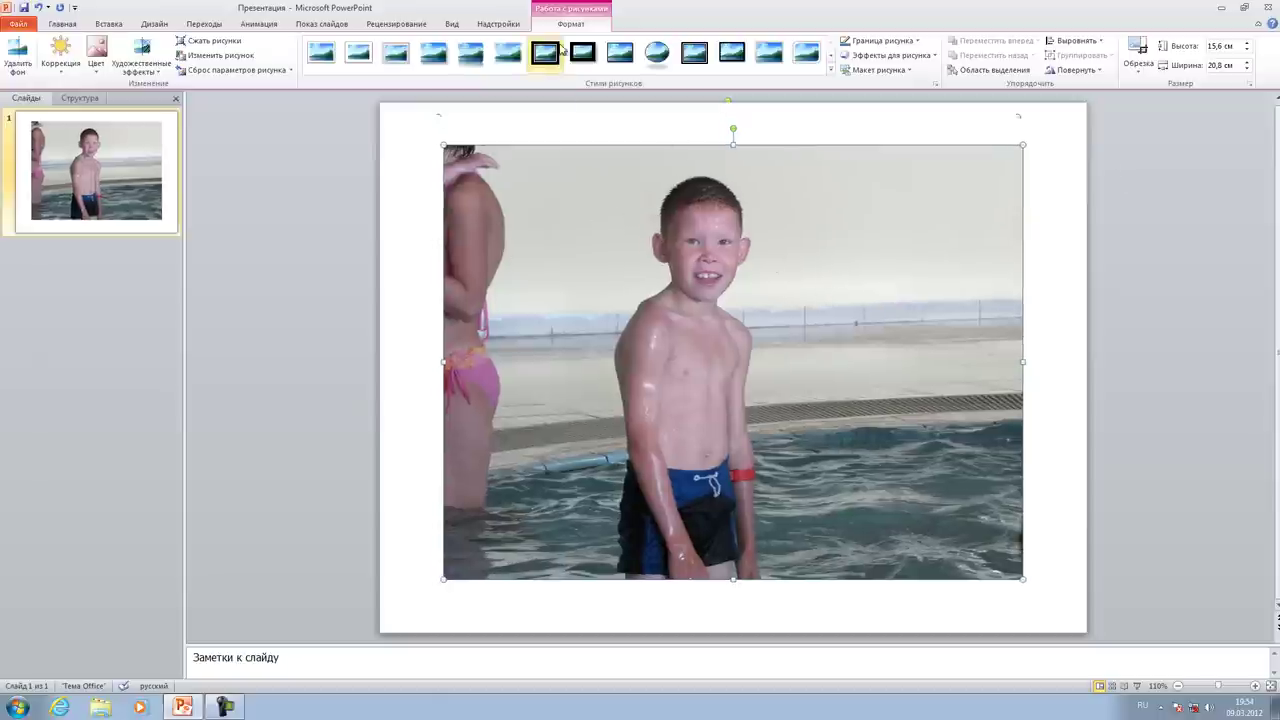
Preview picture styles without applying one, then delete the pool photo
click(830, 69)
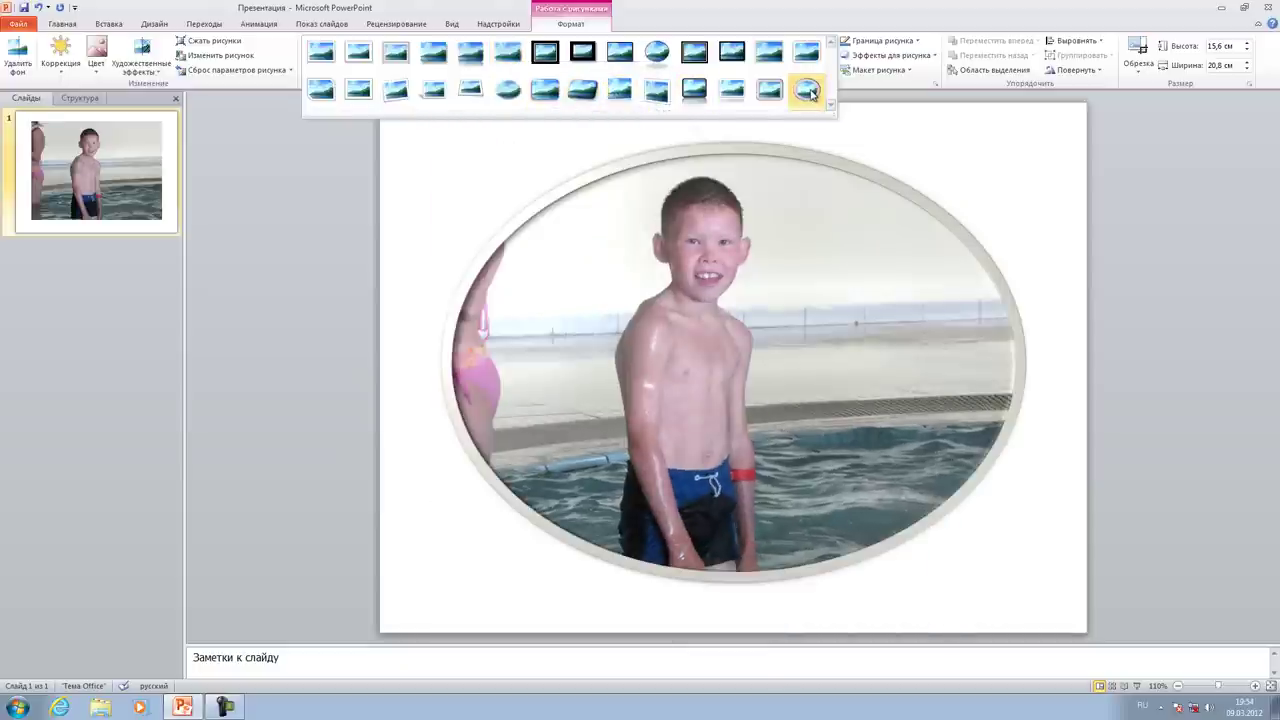
click(936, 143)
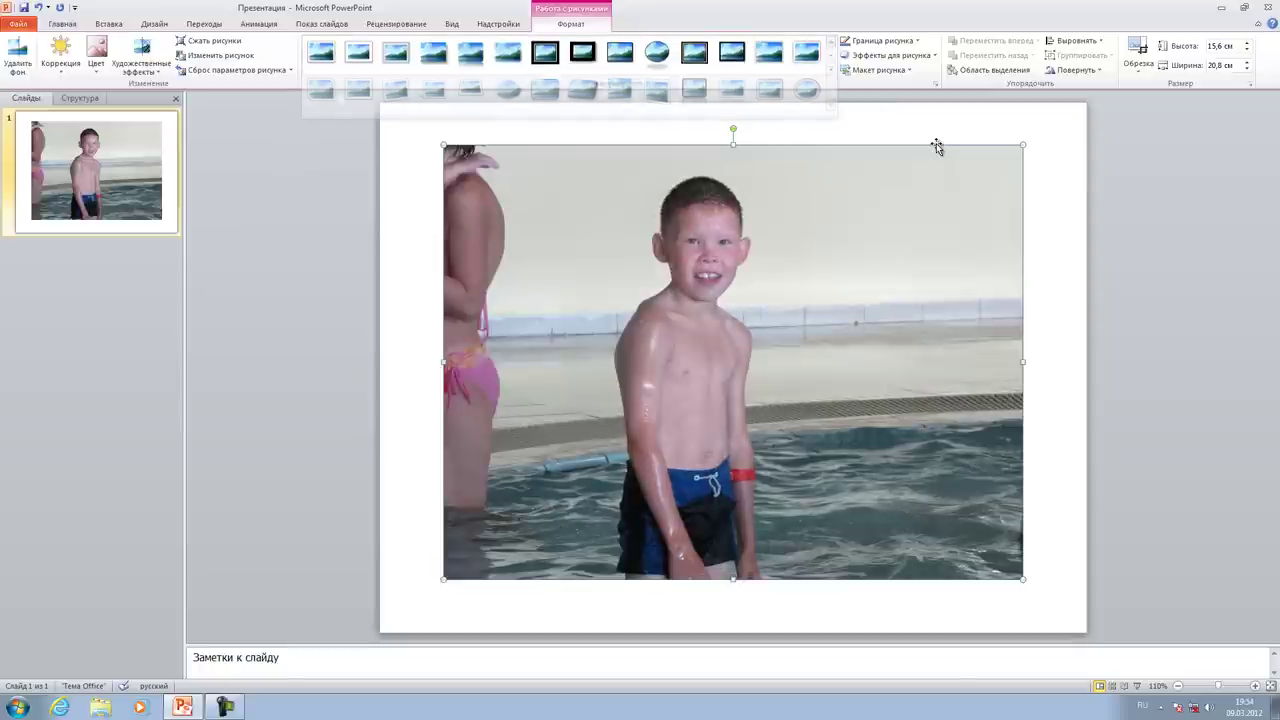
key(Delete)
click(118, 24)
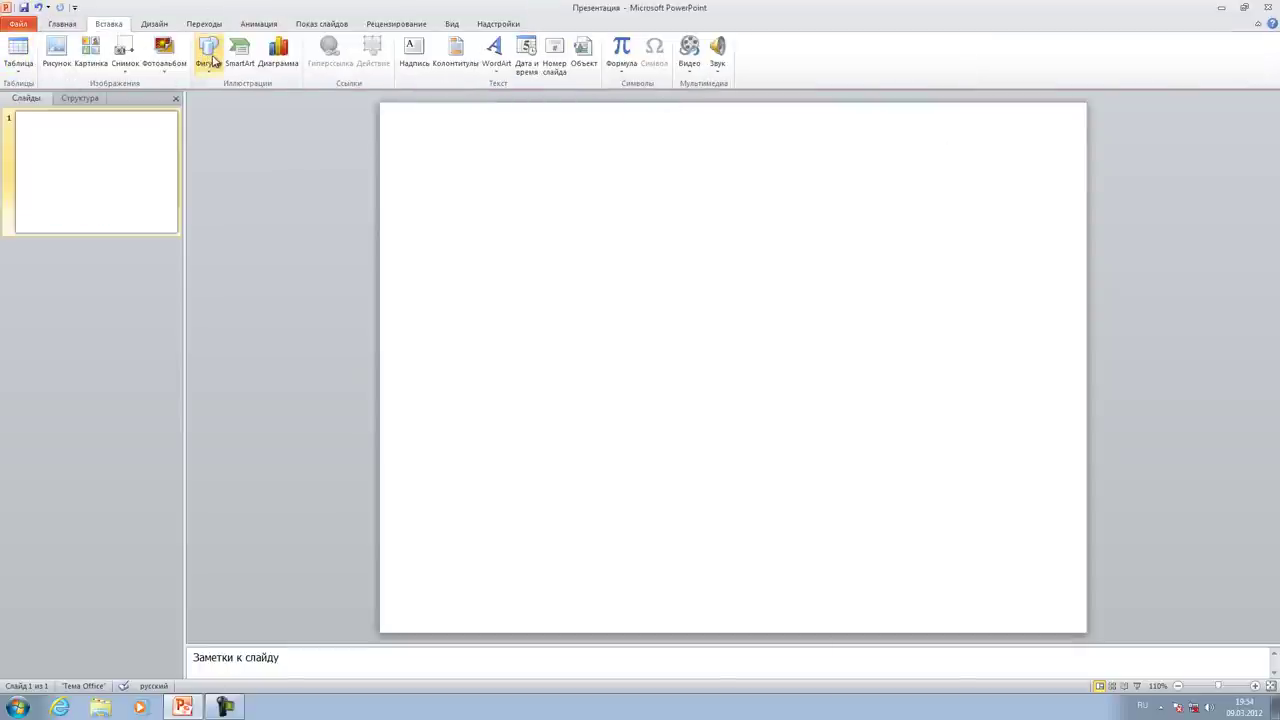
Draw a blue rectangle in the upper-left area of slide 1
click(209, 55)
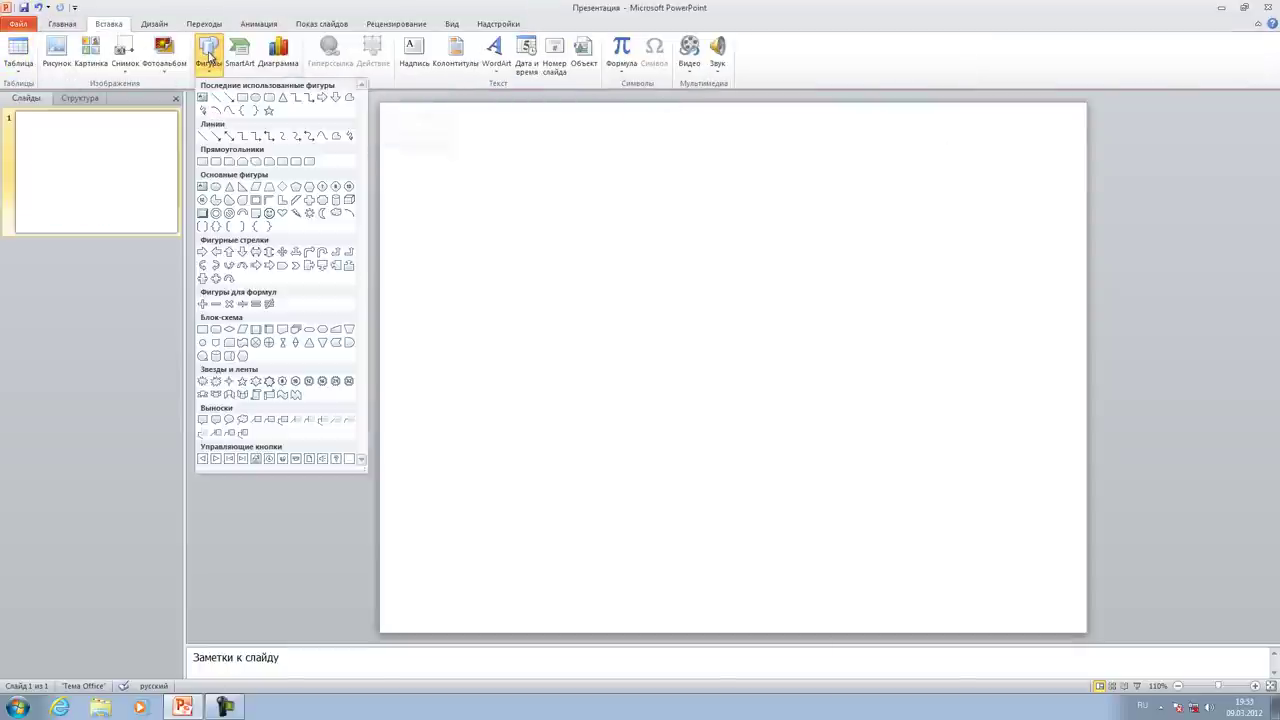
click(242, 97)
drag(477, 173, 786, 364)
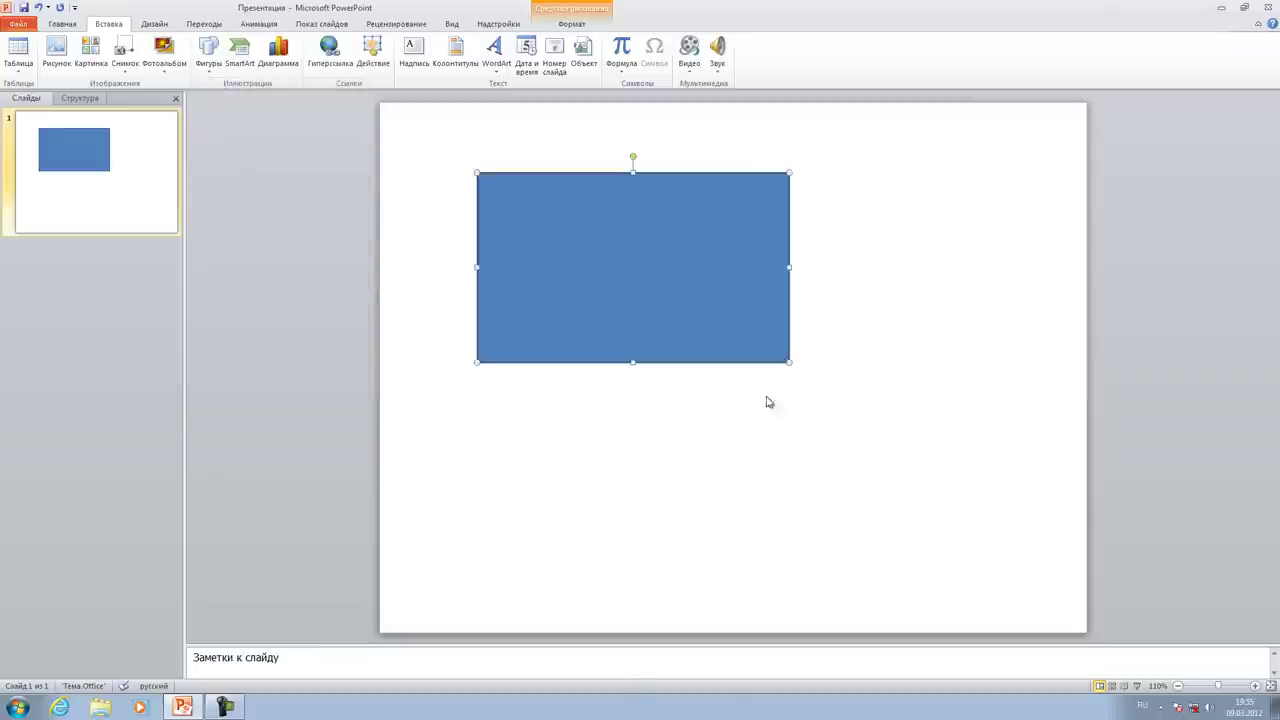
Draw a line below the rectangle, give it the orange style, and reposition its start
click(199, 57)
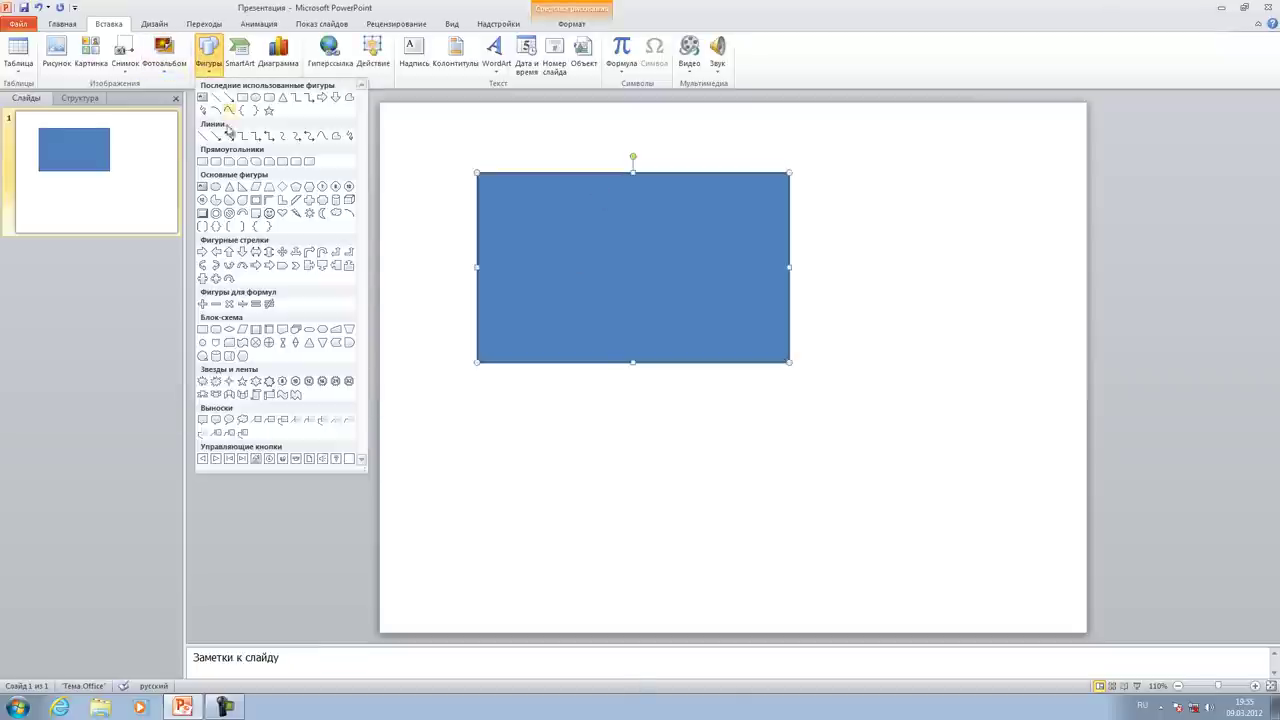
click(229, 99)
drag(444, 395, 616, 512)
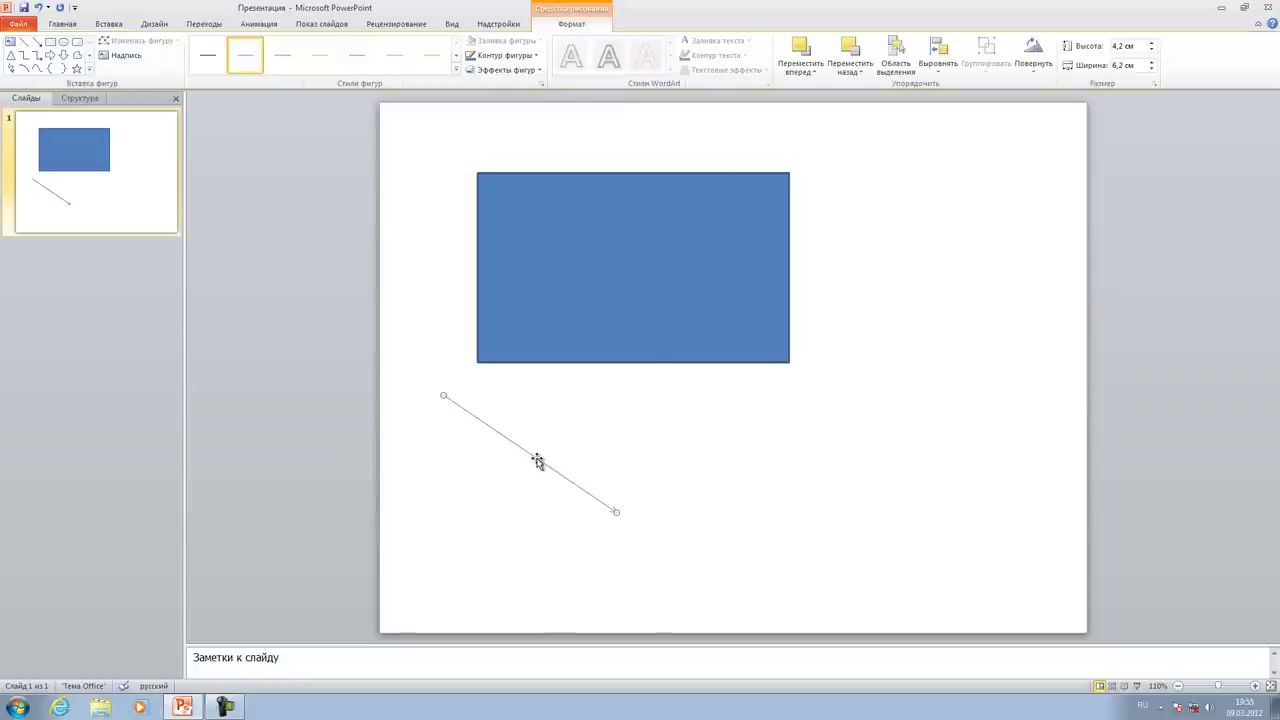
click(456, 69)
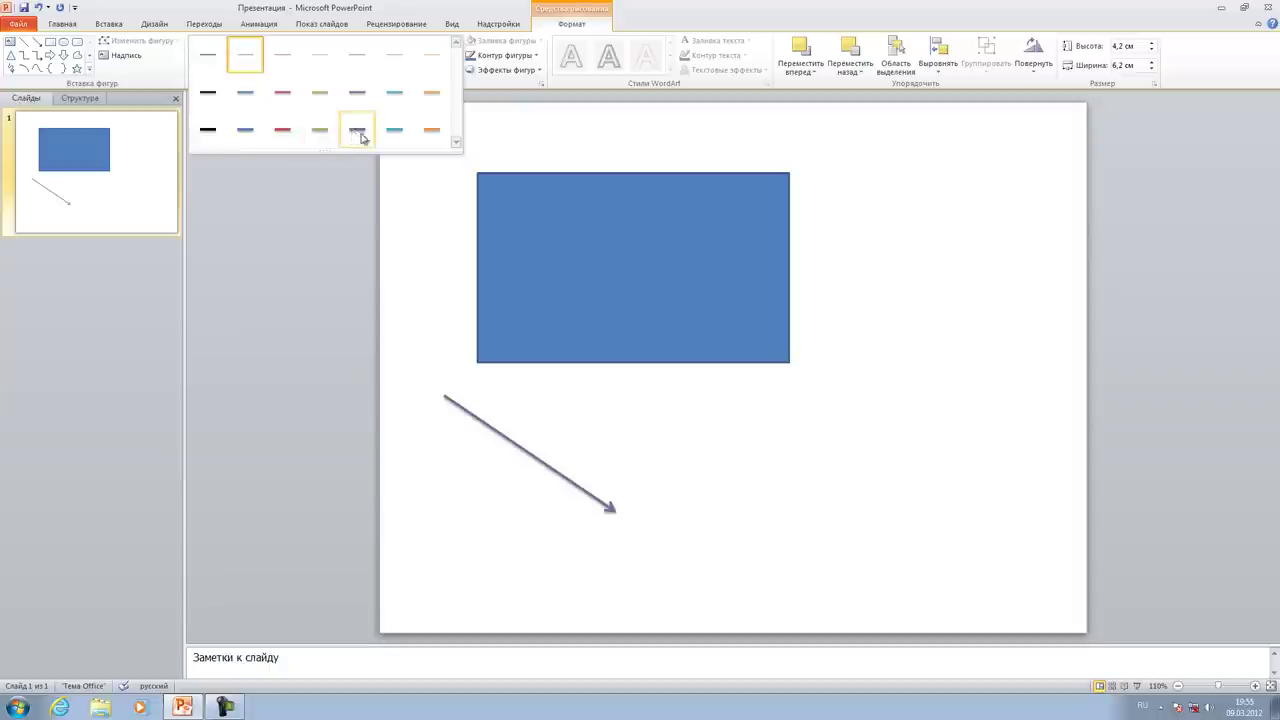
click(432, 131)
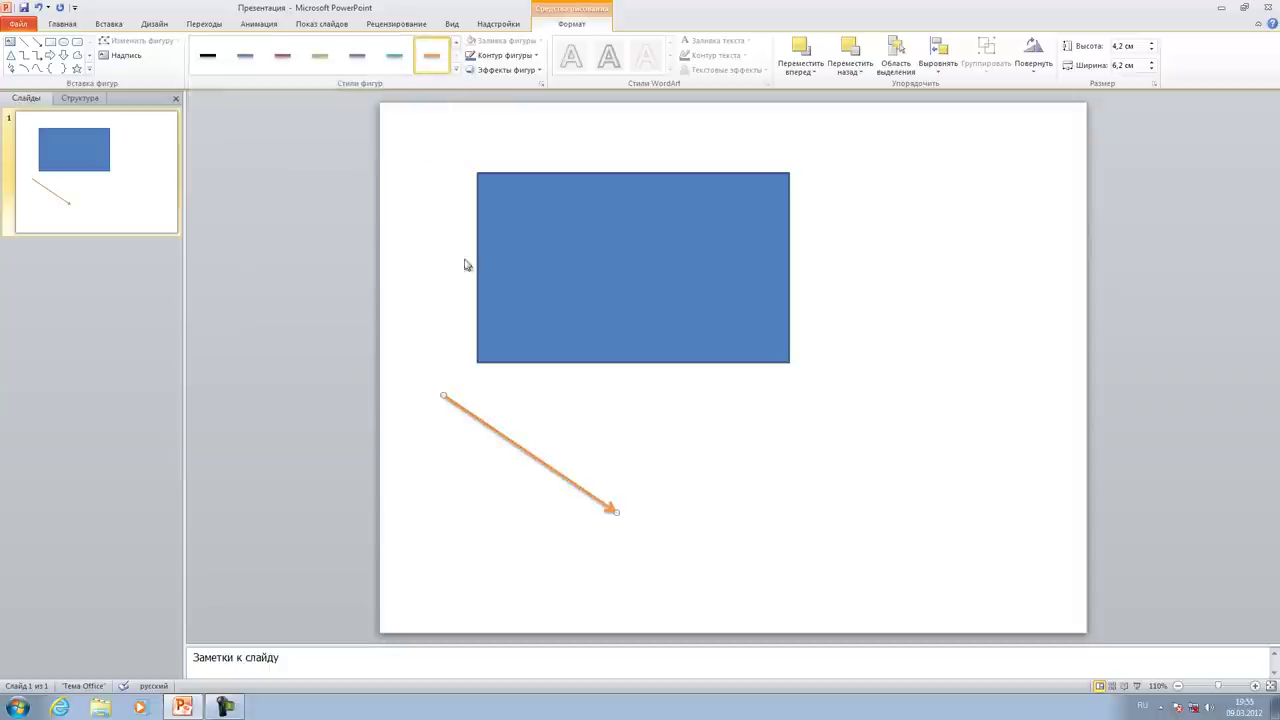
drag(442, 397, 800, 490)
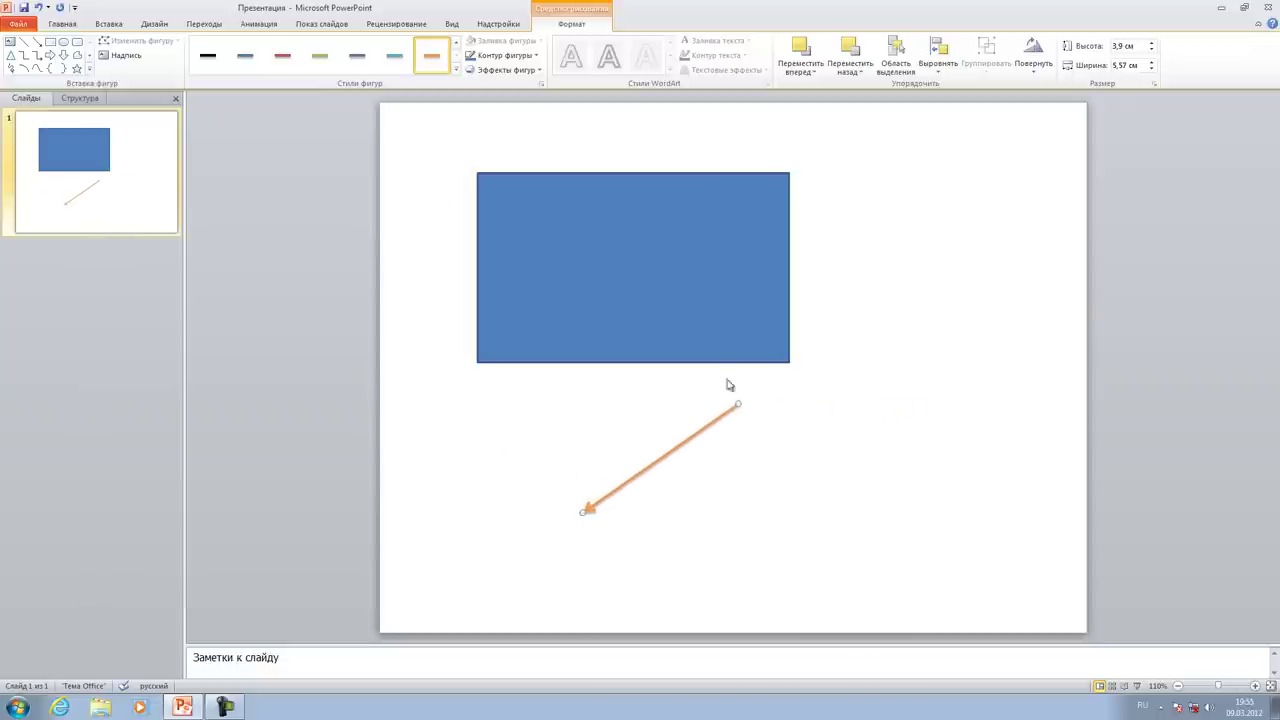
Delete the blue rectangle and the orange arrow from the slide
click(531, 189)
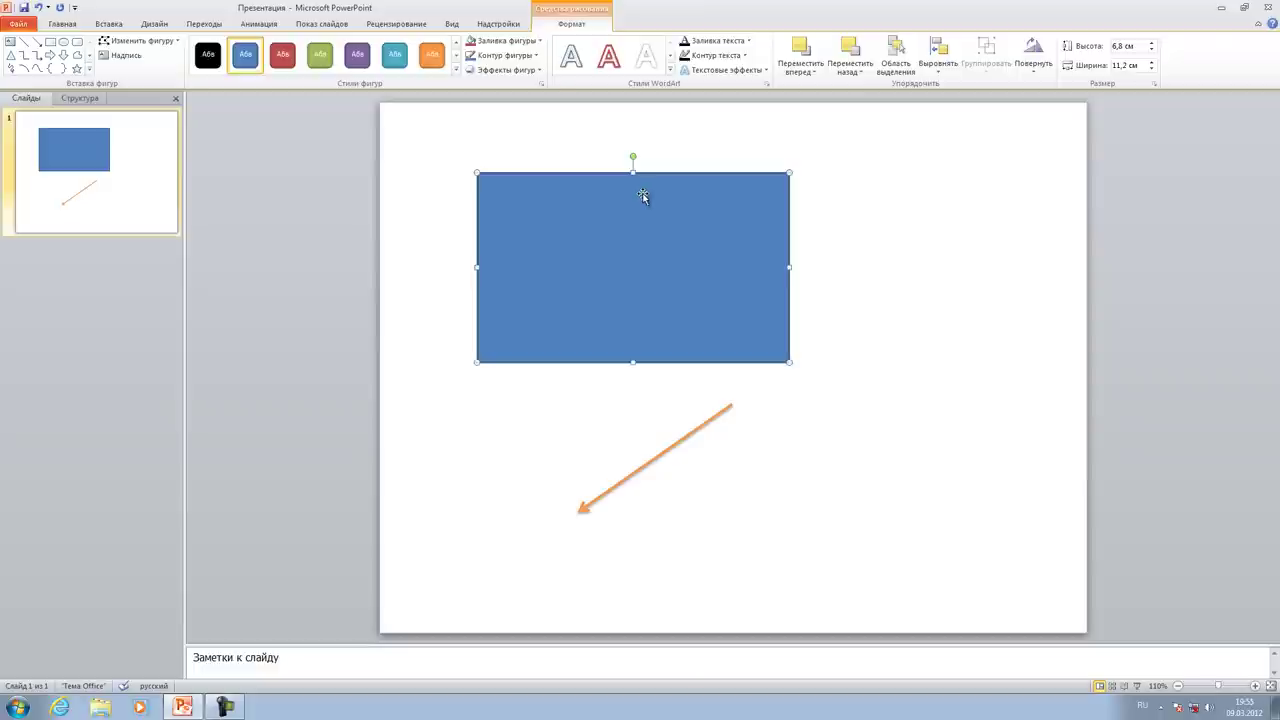
key(Delete)
click(694, 437)
key(Delete)
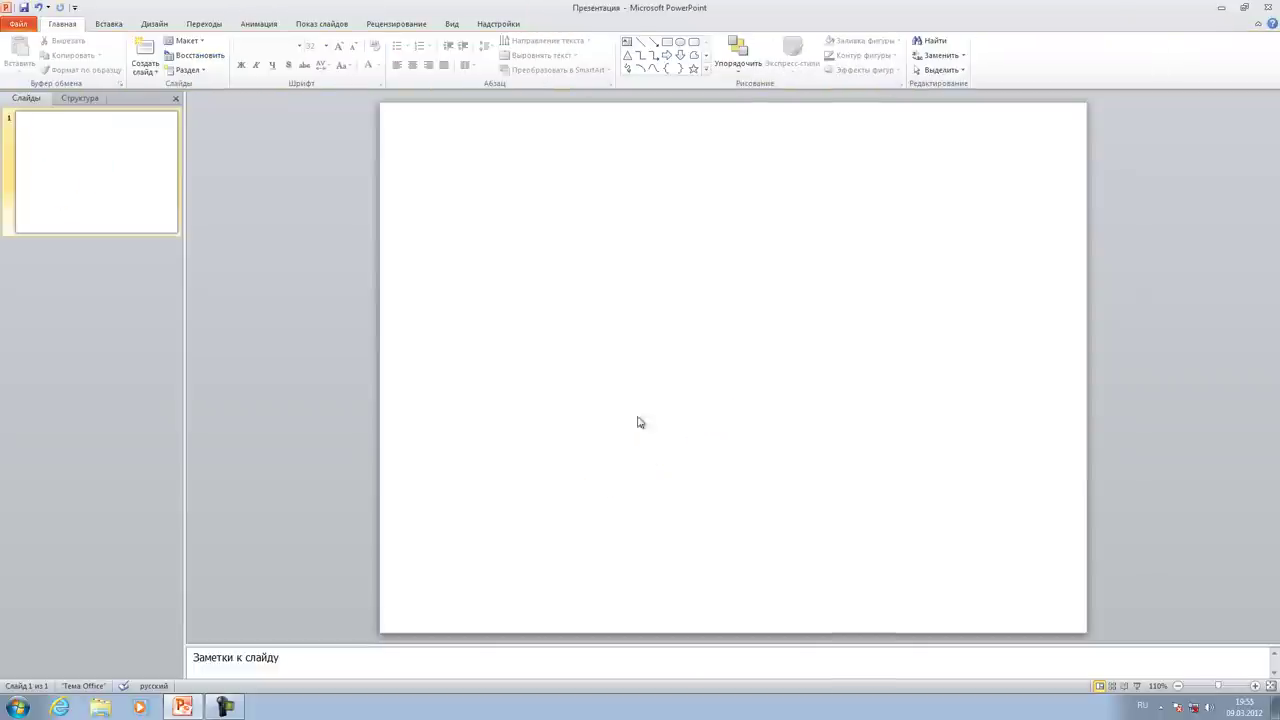
click(107, 26)
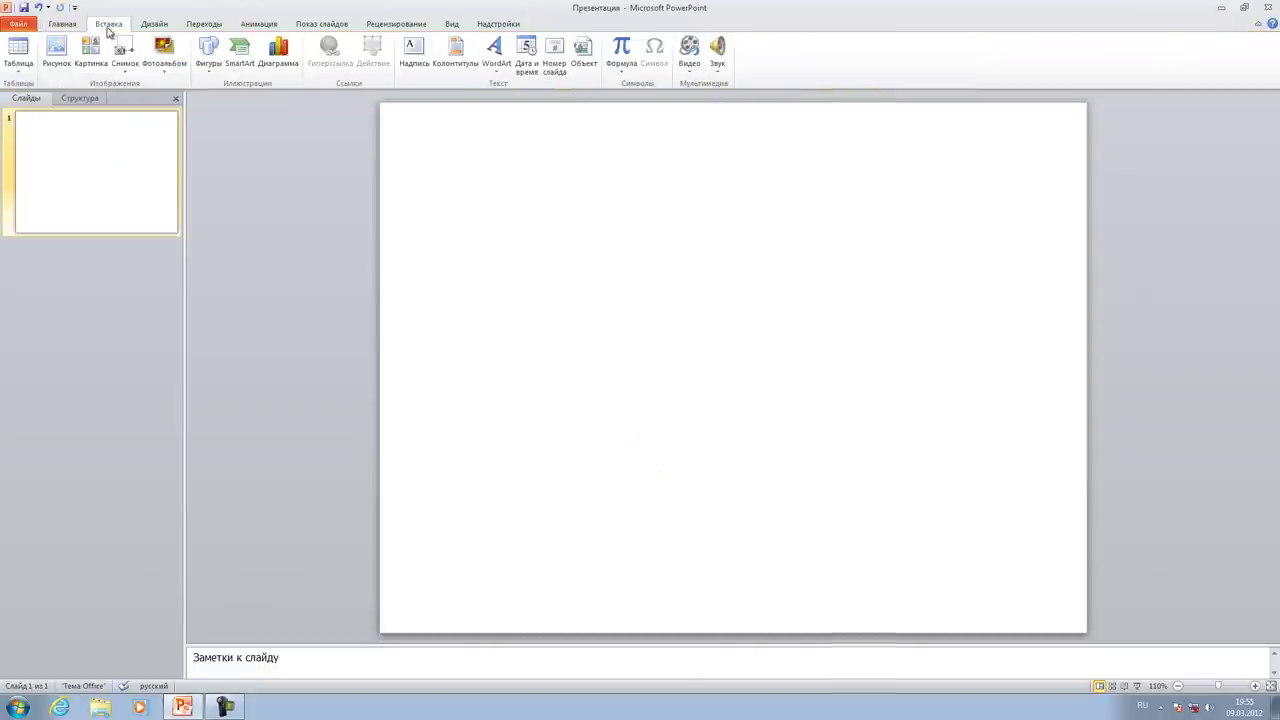
click(240, 58)
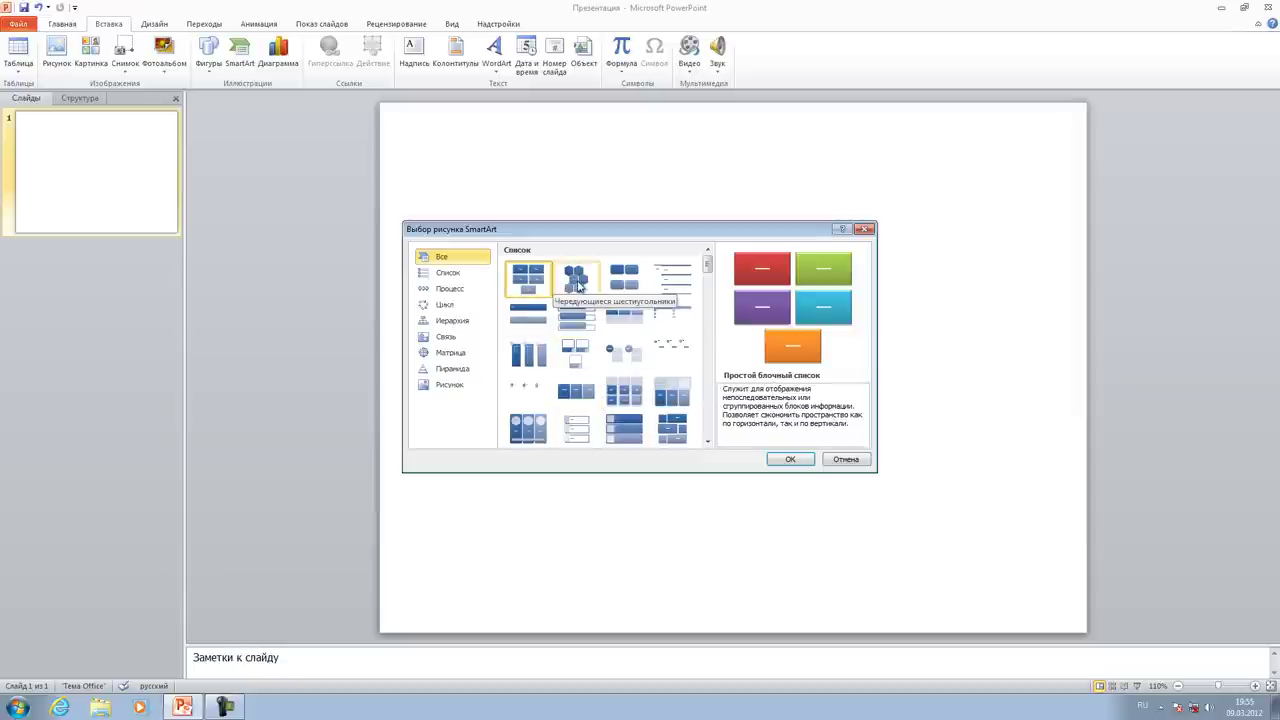
click(576, 280)
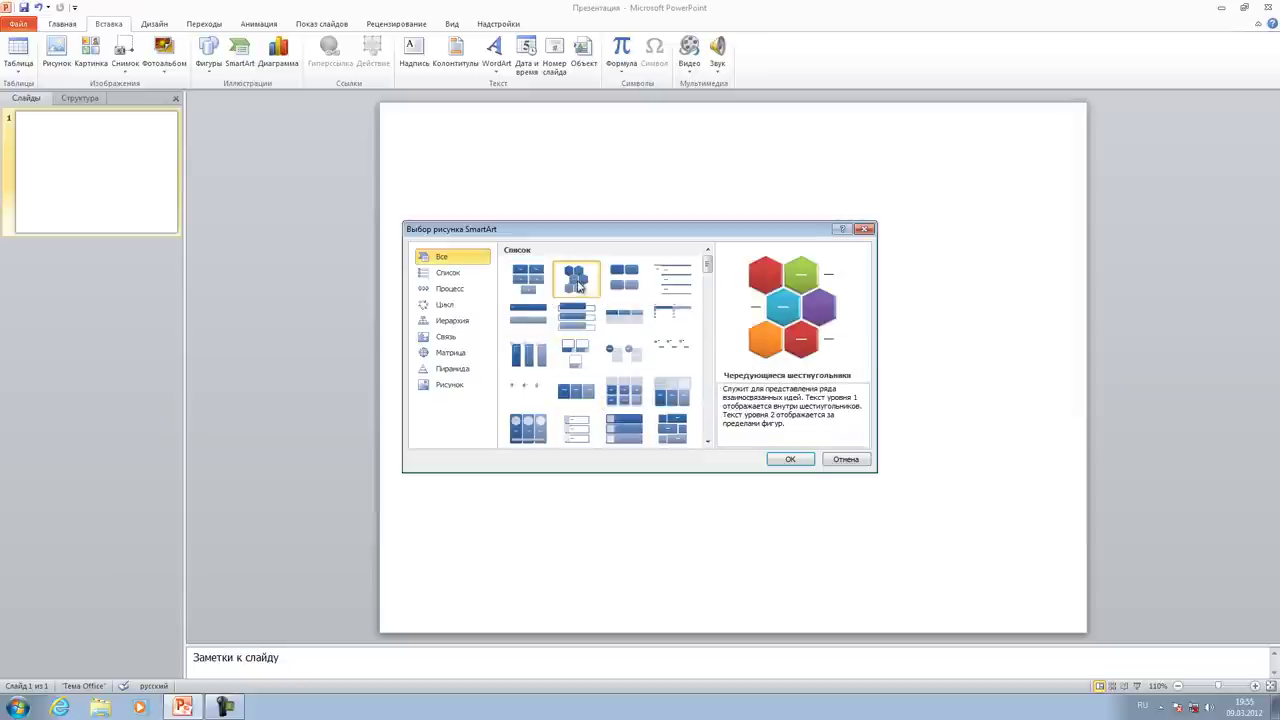
click(790, 459)
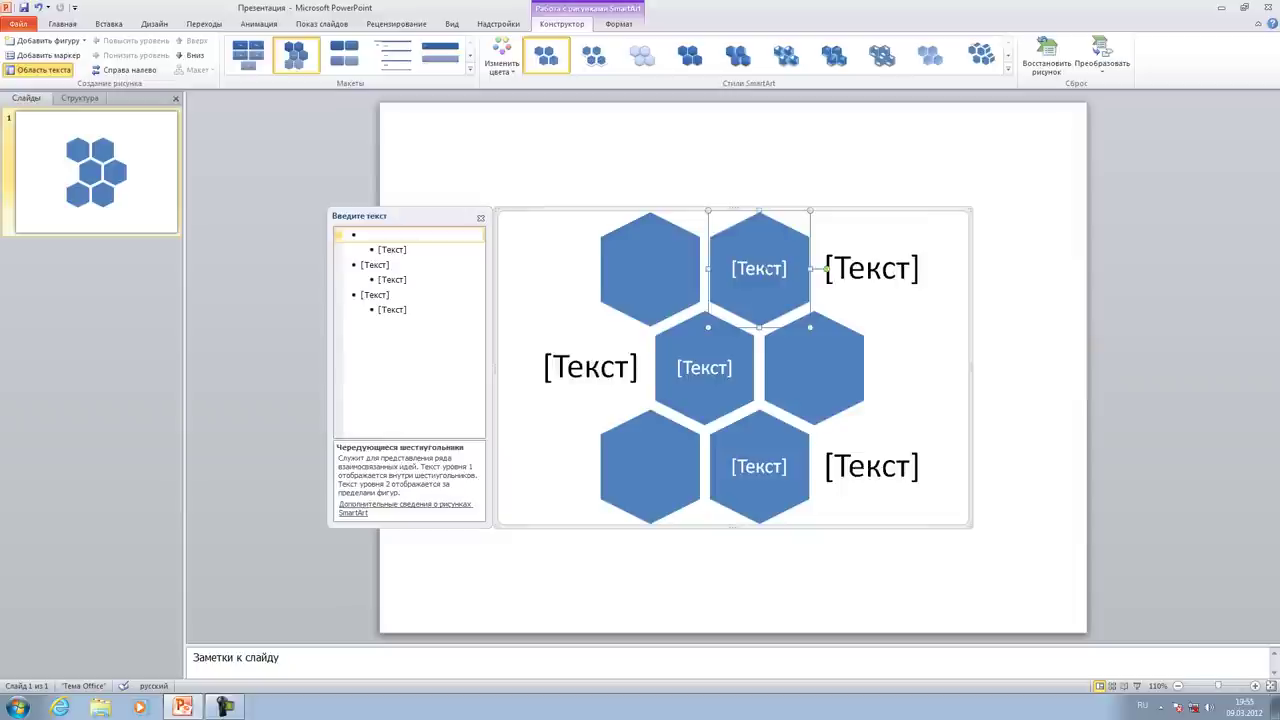
click(748, 265)
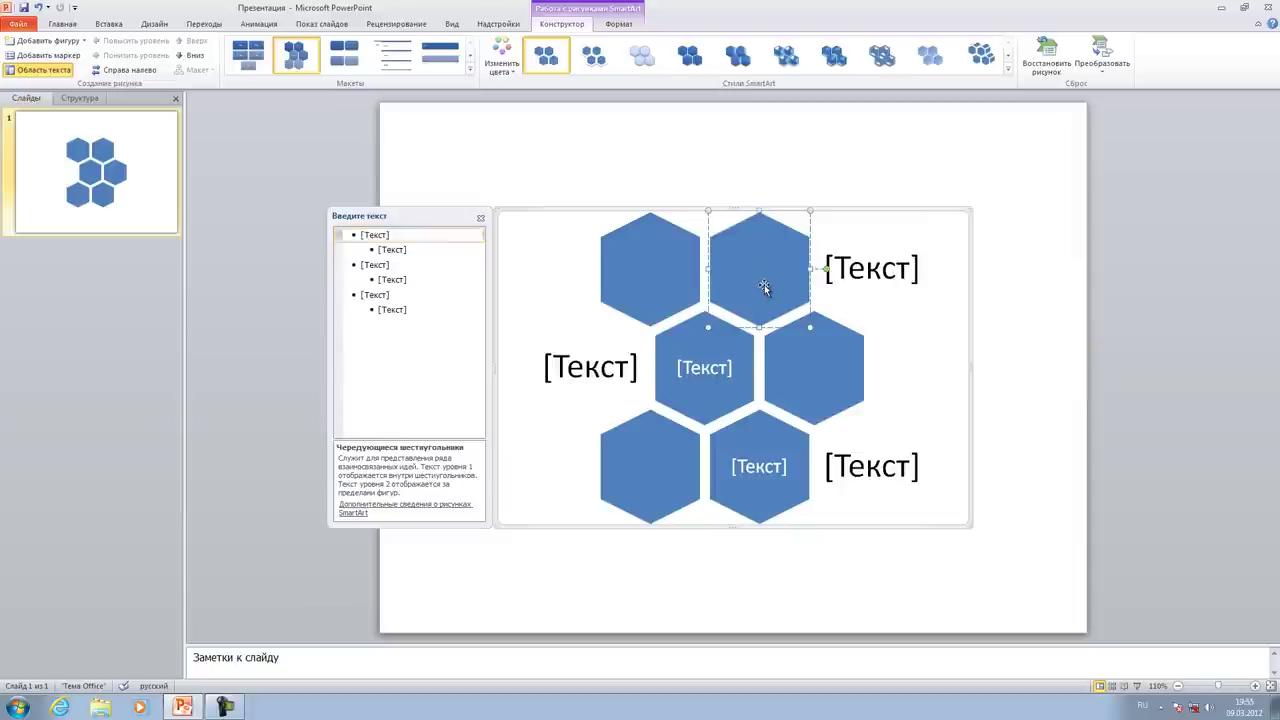
text(класс)
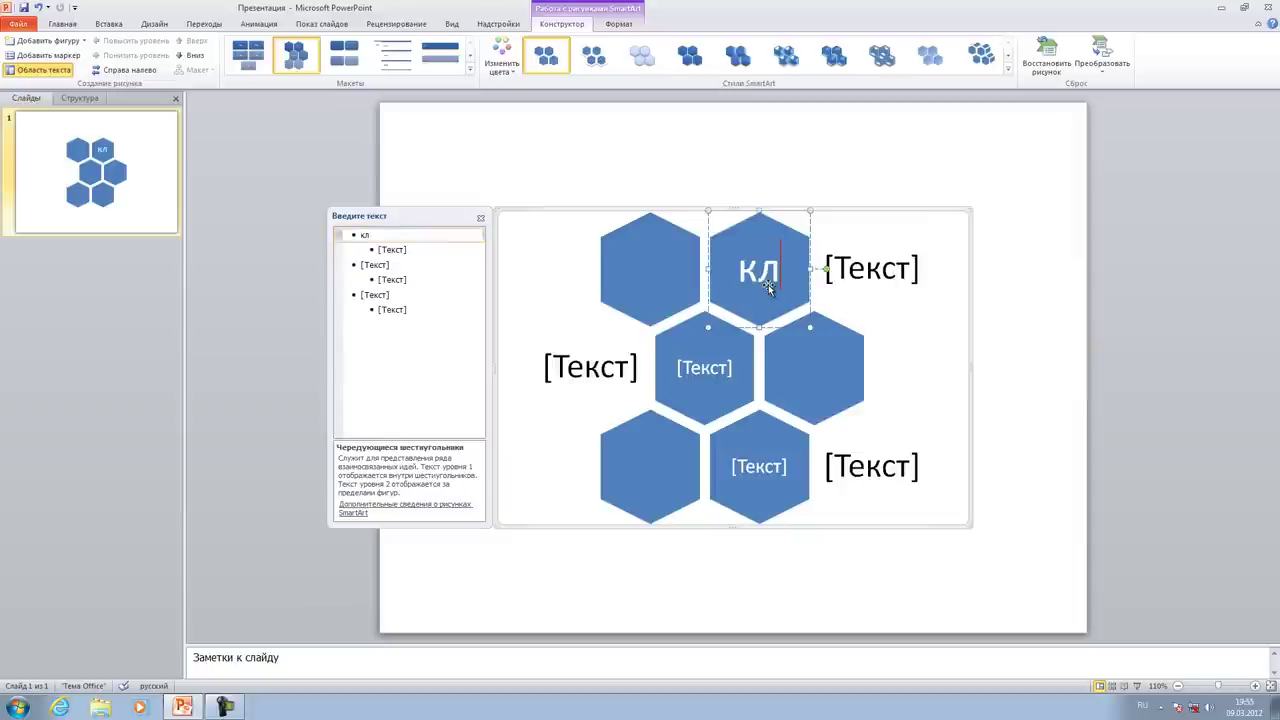
click(892, 320)
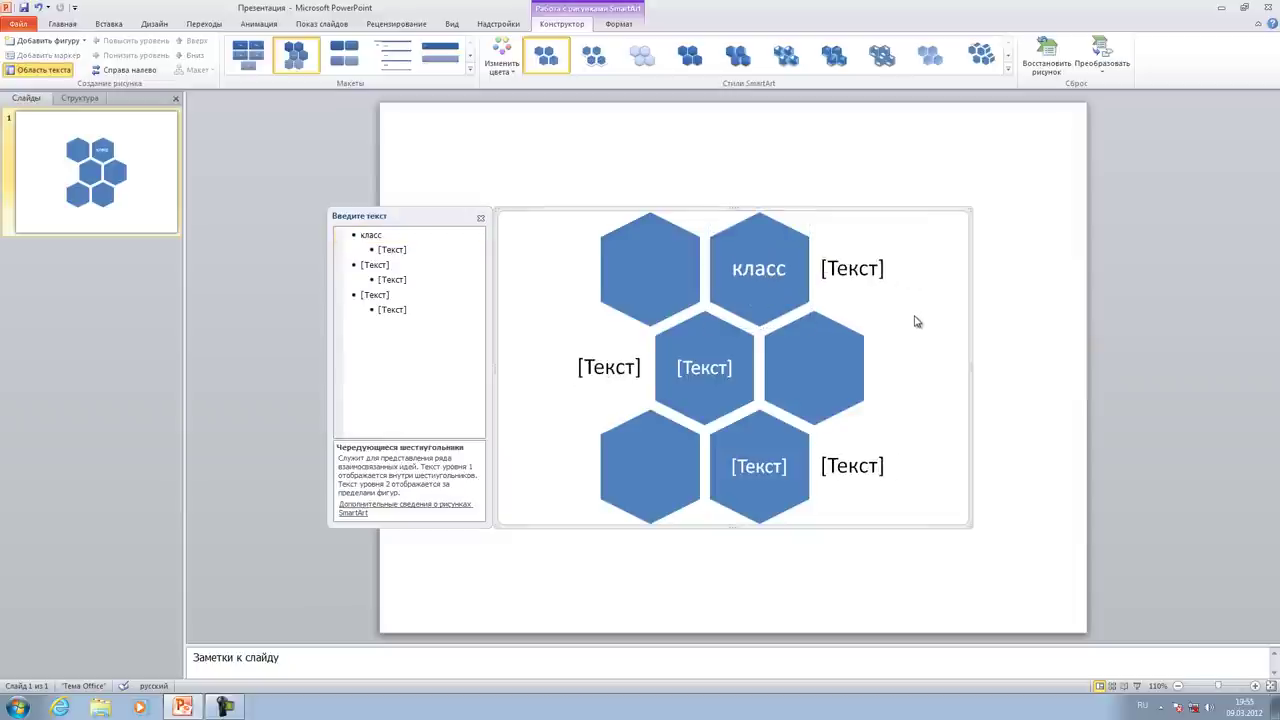
click(480, 218)
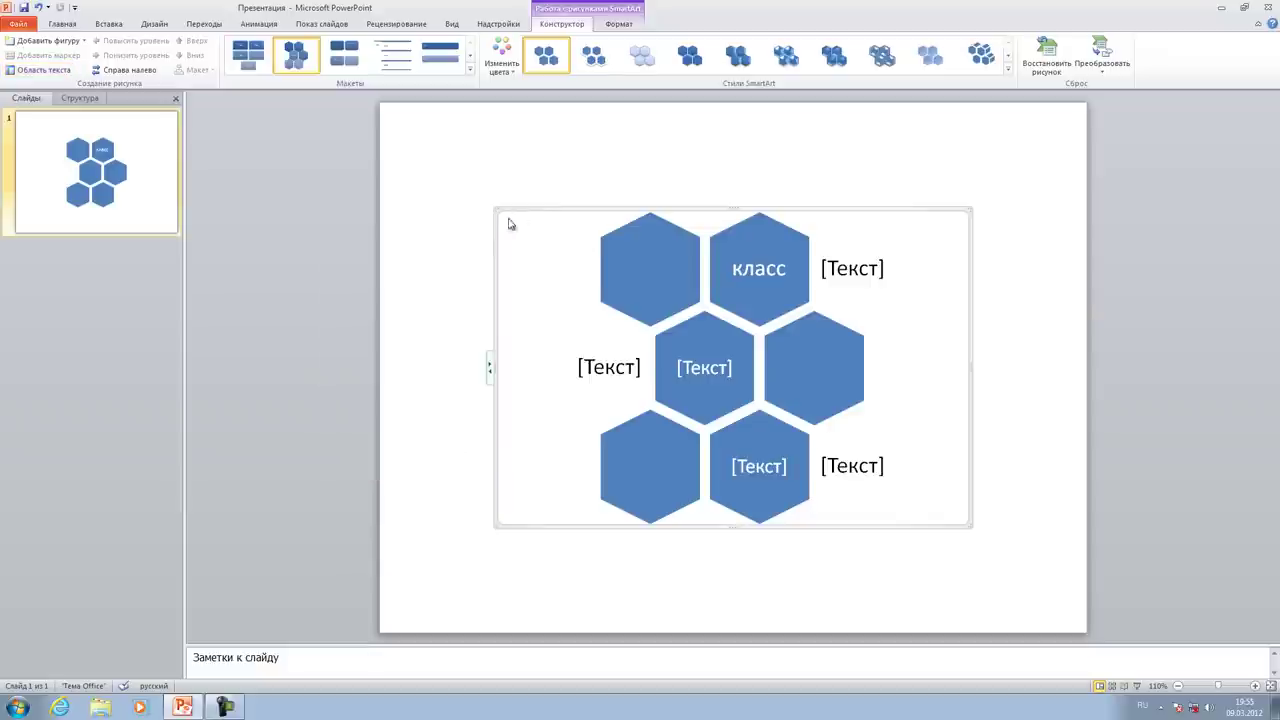
key(Delete)
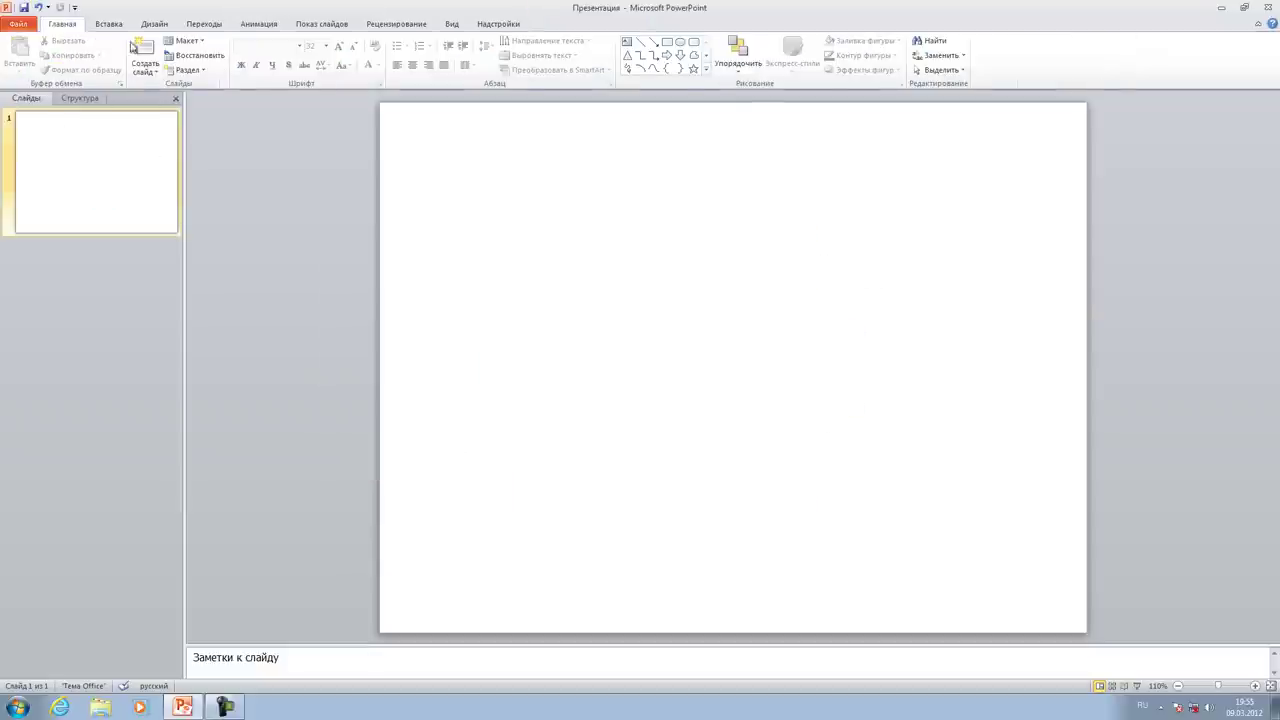
click(110, 25)
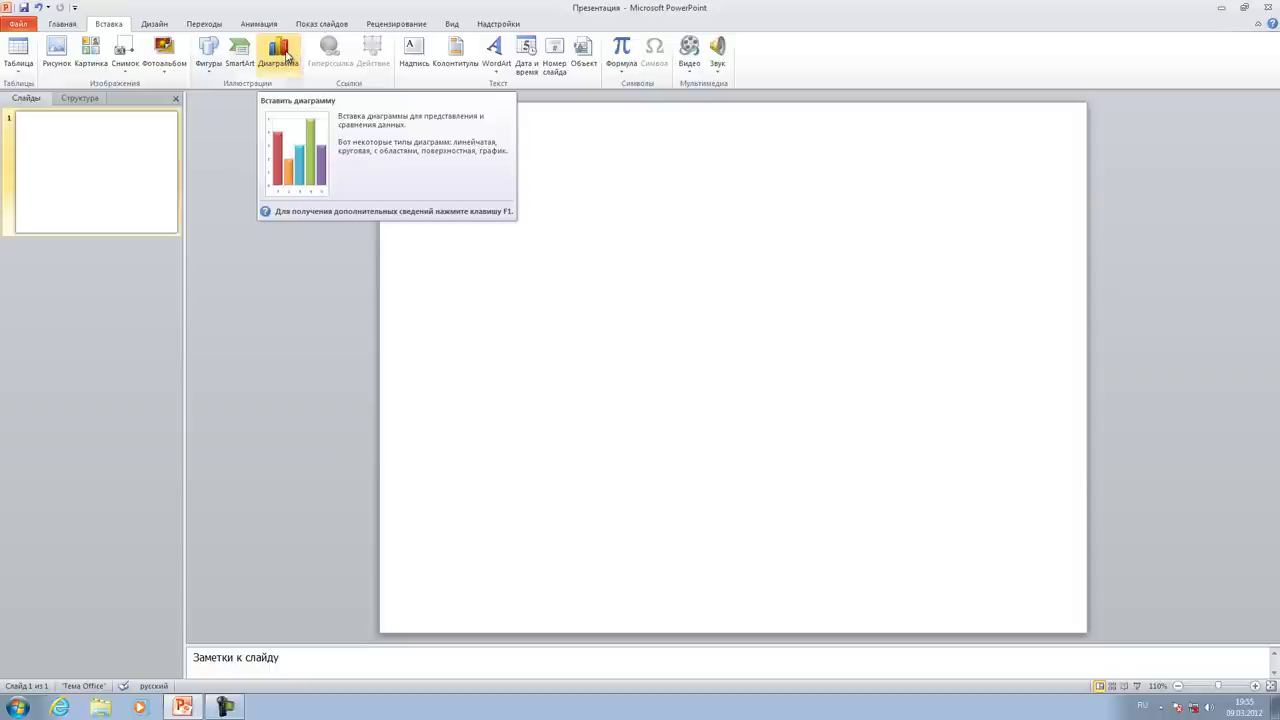
click(287, 55)
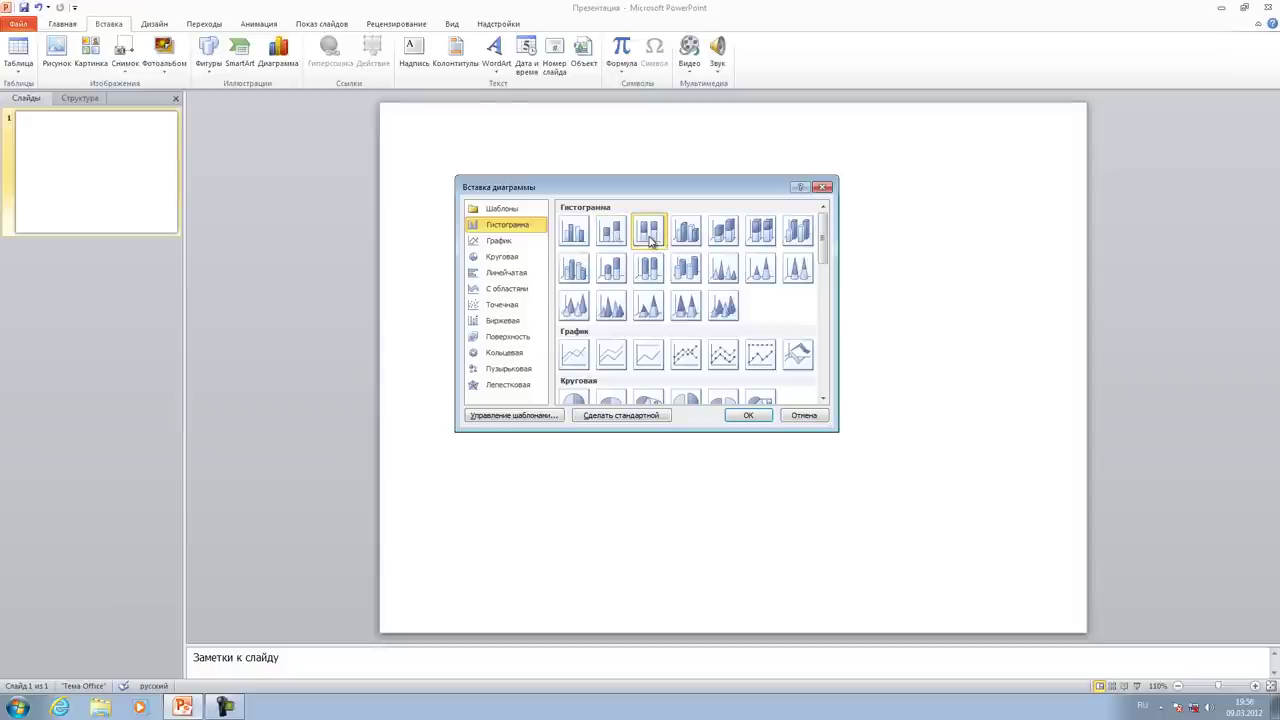
click(648, 267)
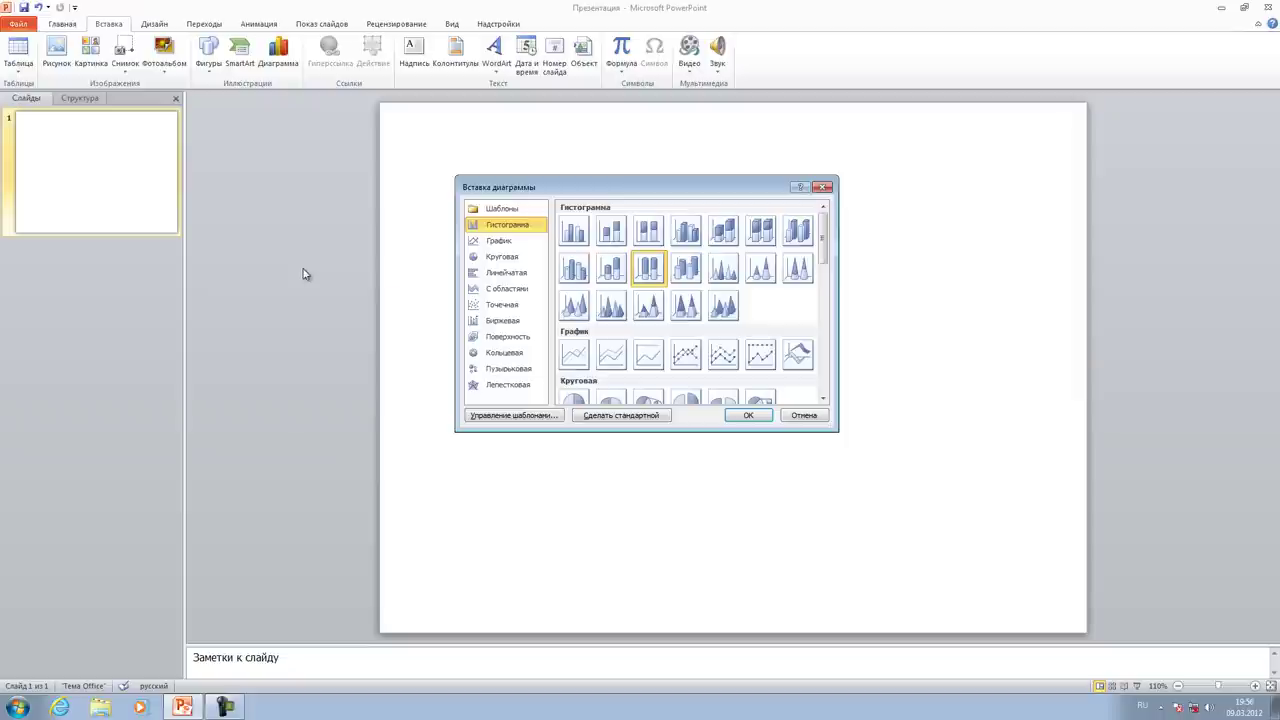
click(822, 187)
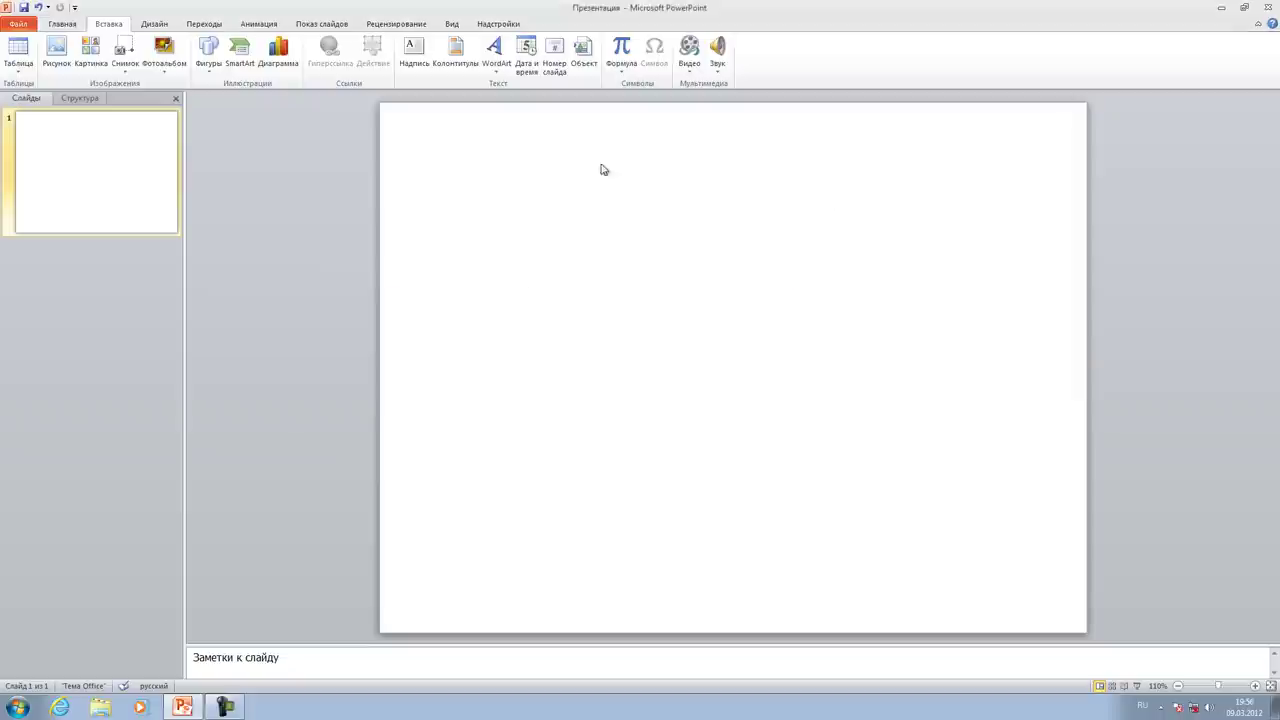
Draw a text box across the top of slide 1 and type the title Презентация
click(414, 55)
drag(432, 146, 886, 170)
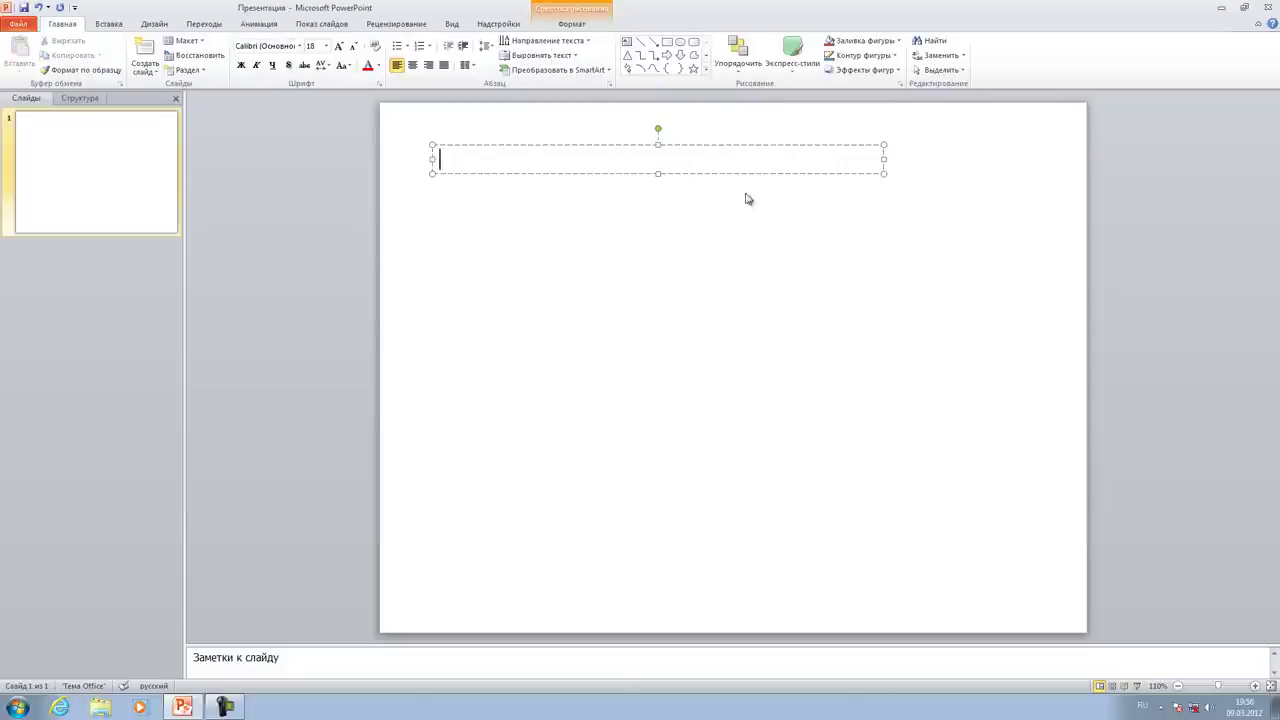
click(450, 157)
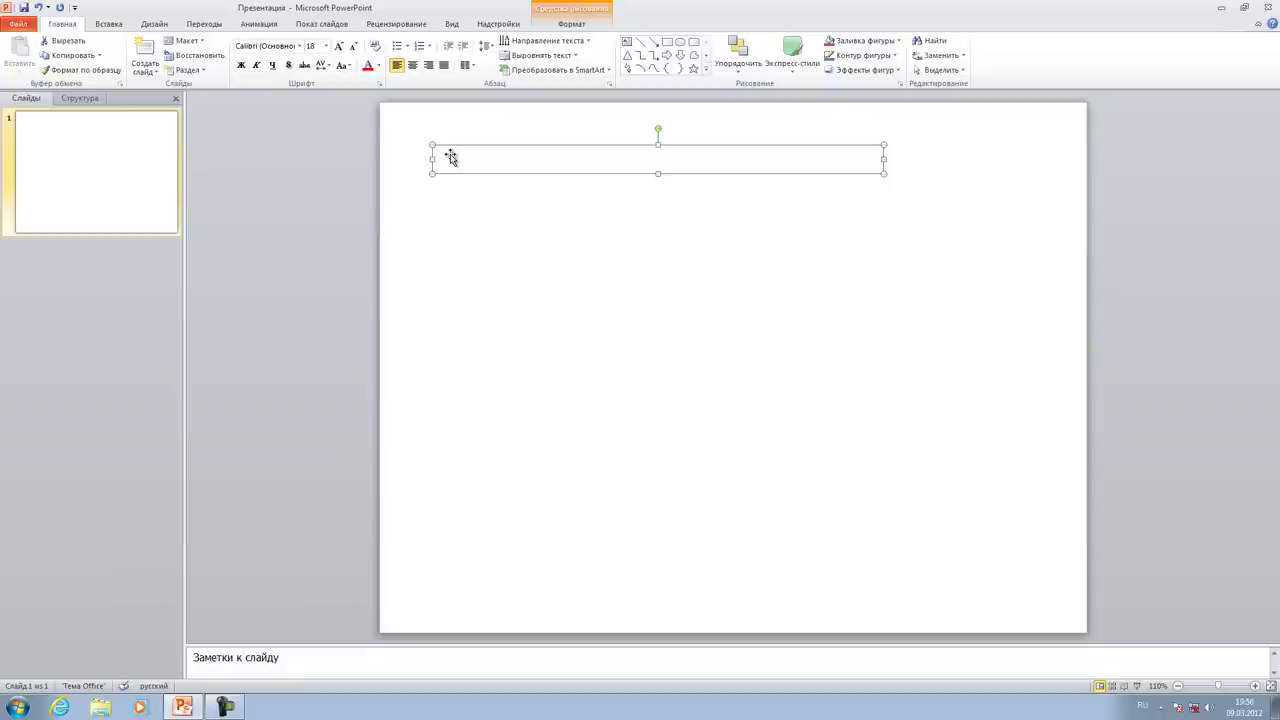
text(Глезента)
text(ция)
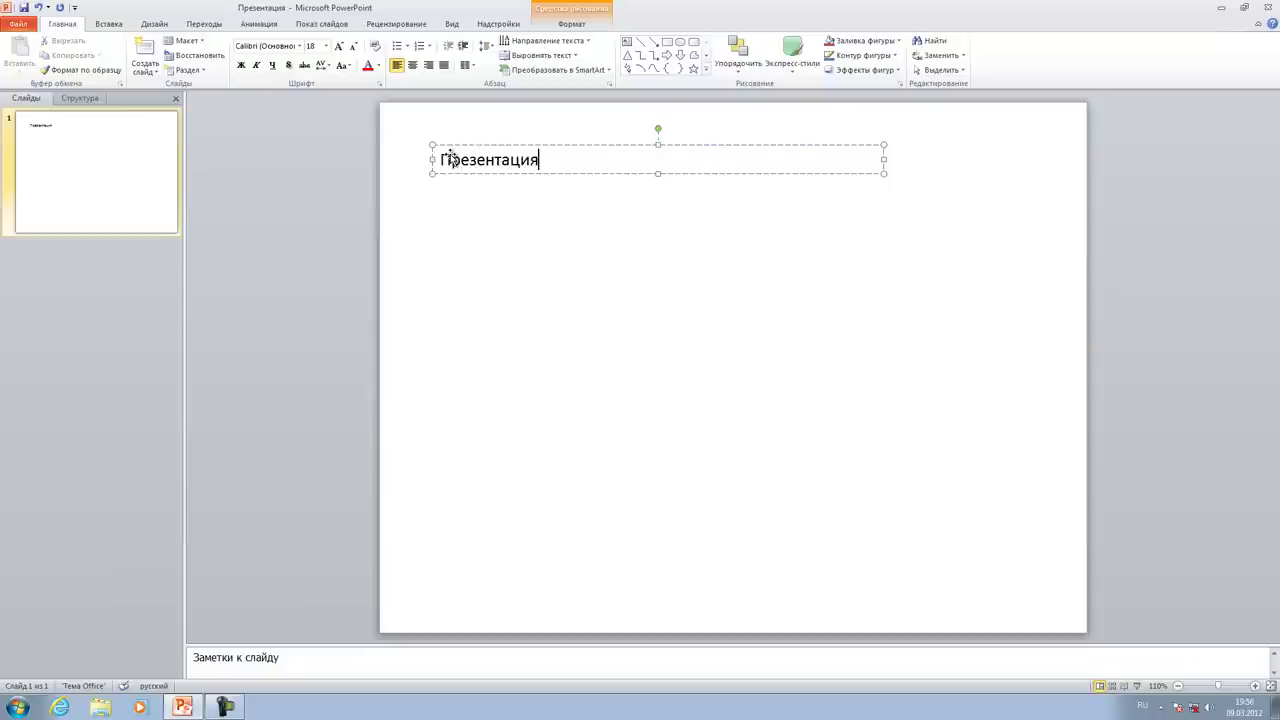
Narrow the title text box so it fits the word snugly
click(566, 286)
click(517, 163)
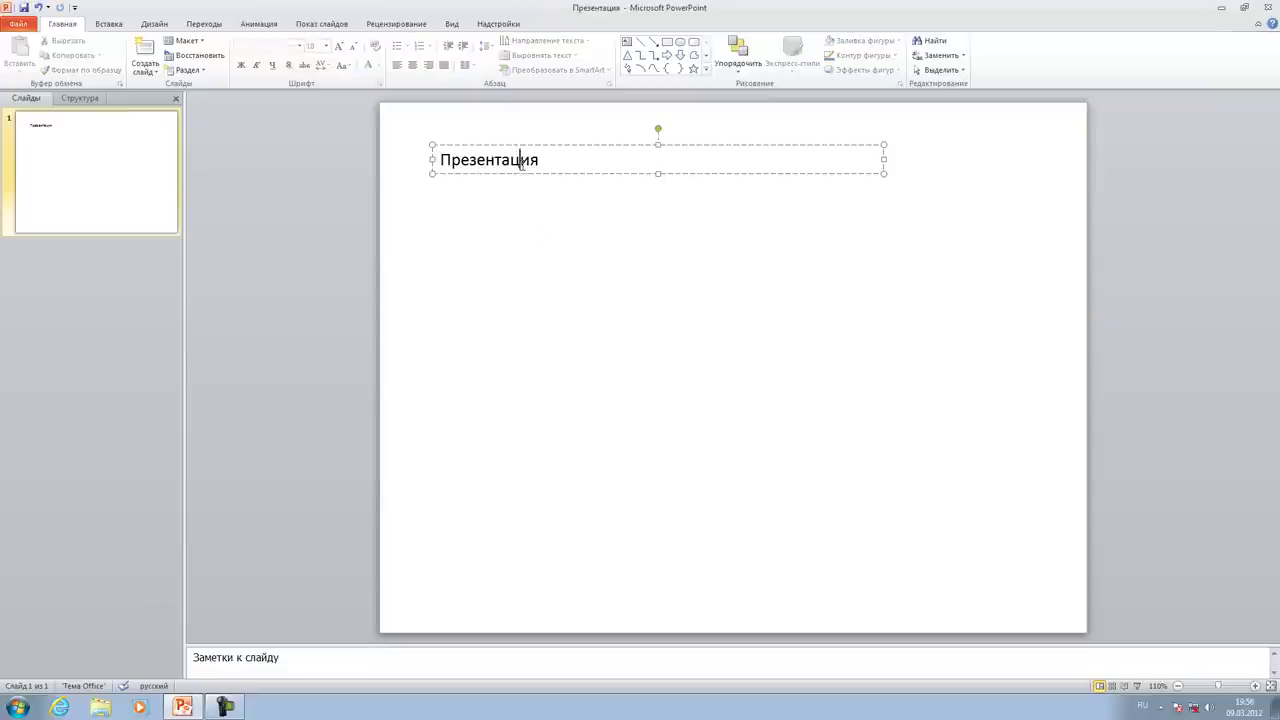
drag(884, 160, 549, 163)
click(538, 216)
click(491, 163)
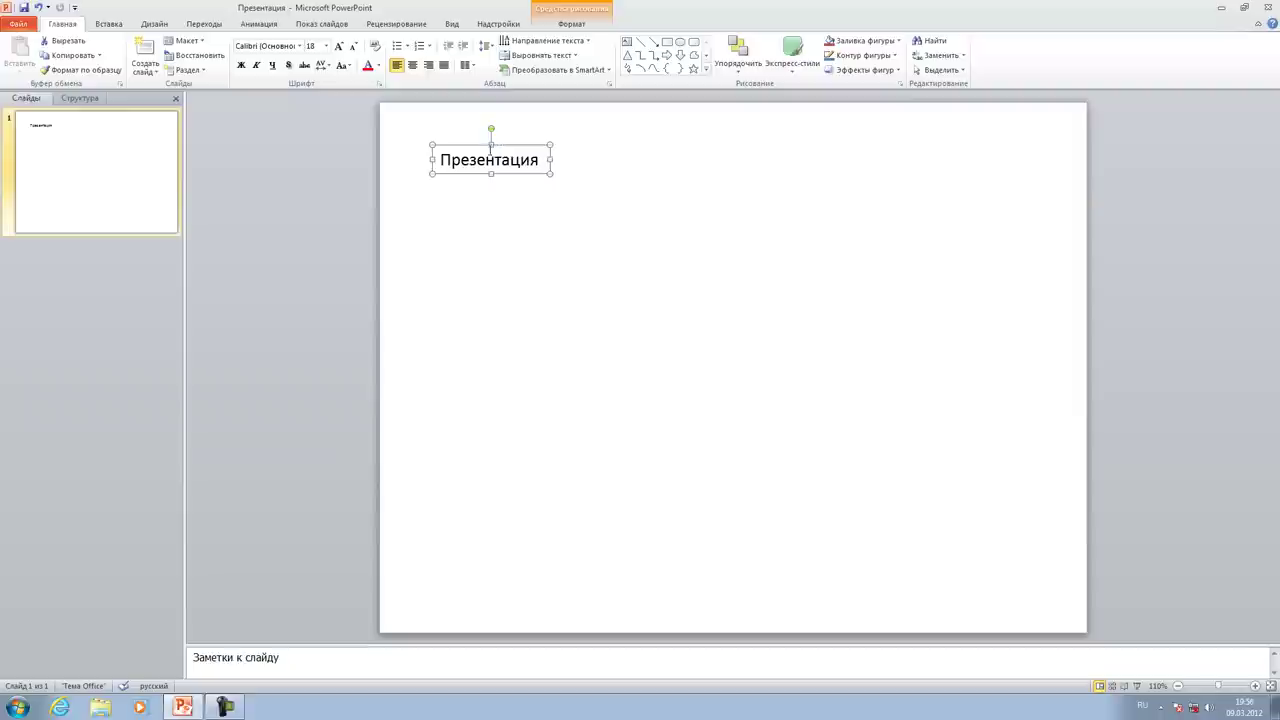
Move the Презентация box to the top centre and fine-tune its position with arrow keys
click(506, 144)
drag(507, 143, 757, 172)
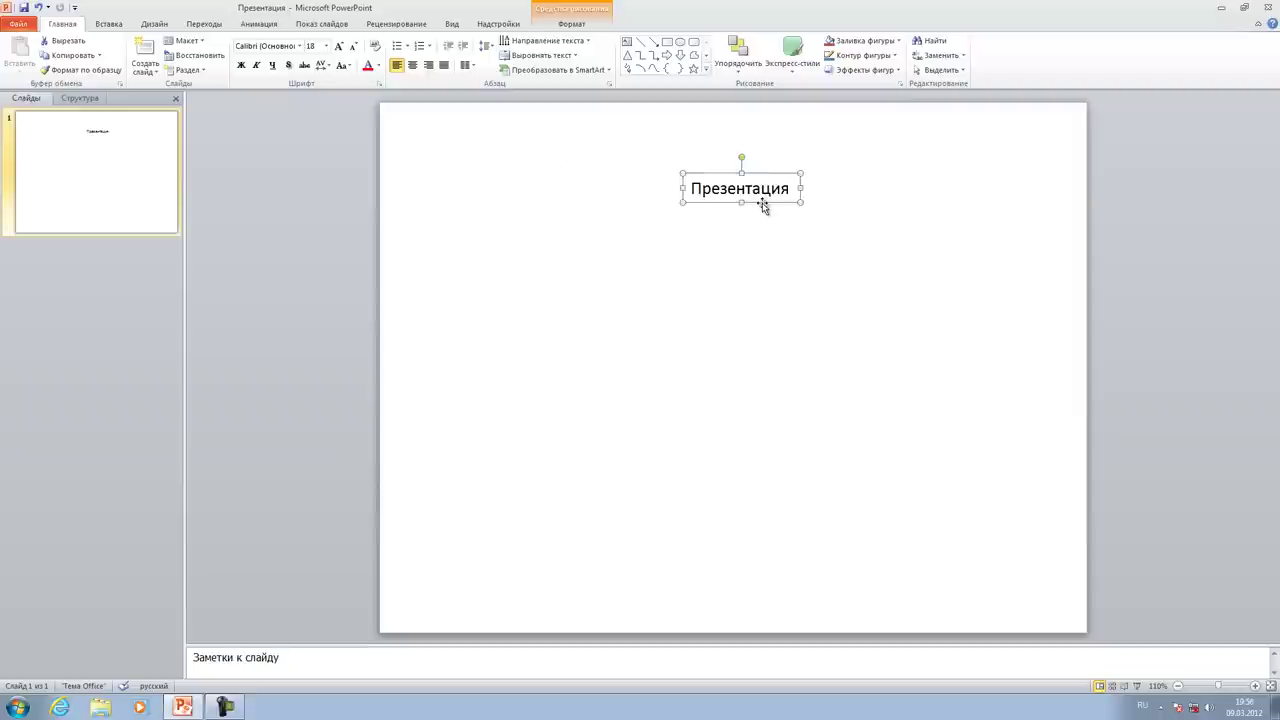
key(Up)
key(Up)
key(Up)
key(Up)
key(Up)
key(Down)
key(Down)
key(Down)
key(Down)
key(Down)
key(Down)
key(Down)
key(Down)
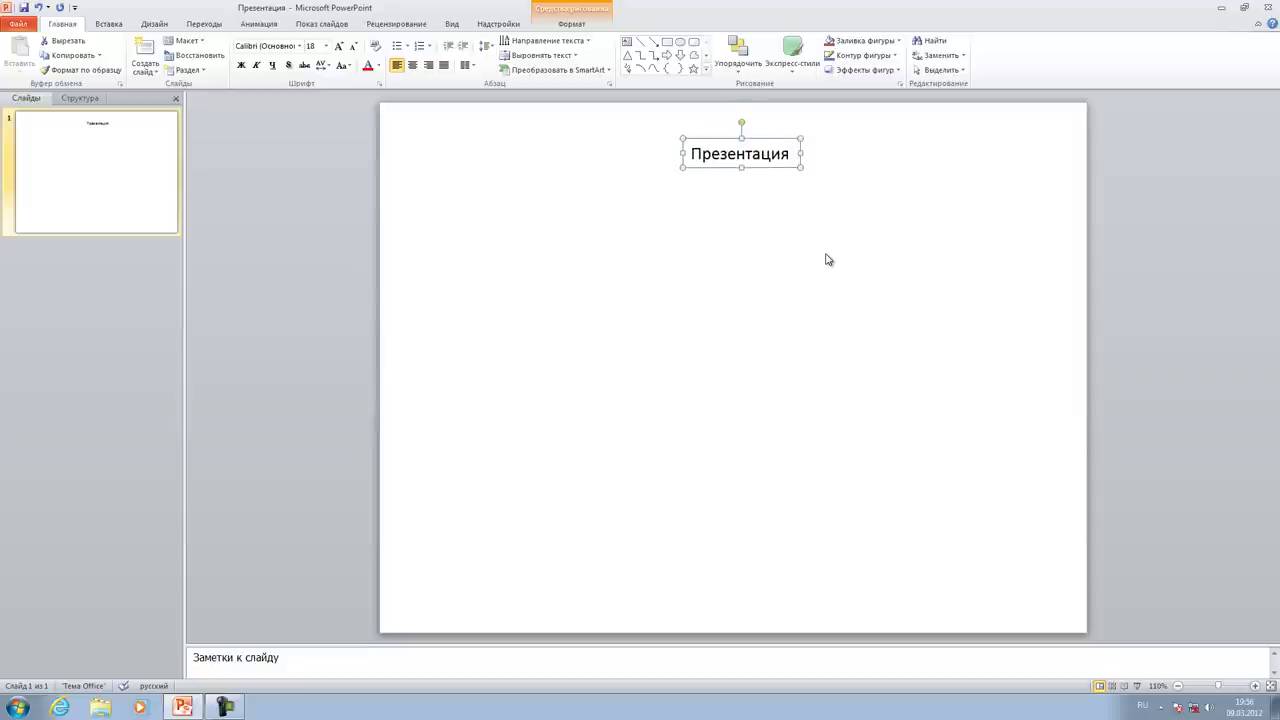
key(Left)
key(Left)
key(Left)
key(Left)
key(Left)
key(Left)
key(Left)
key(Left)
key(Left)
key(Left)
key(Right)
key(Right)
key(Right)
key(Right)
key(Right)
key(Right)
key(Right)
key(Right)
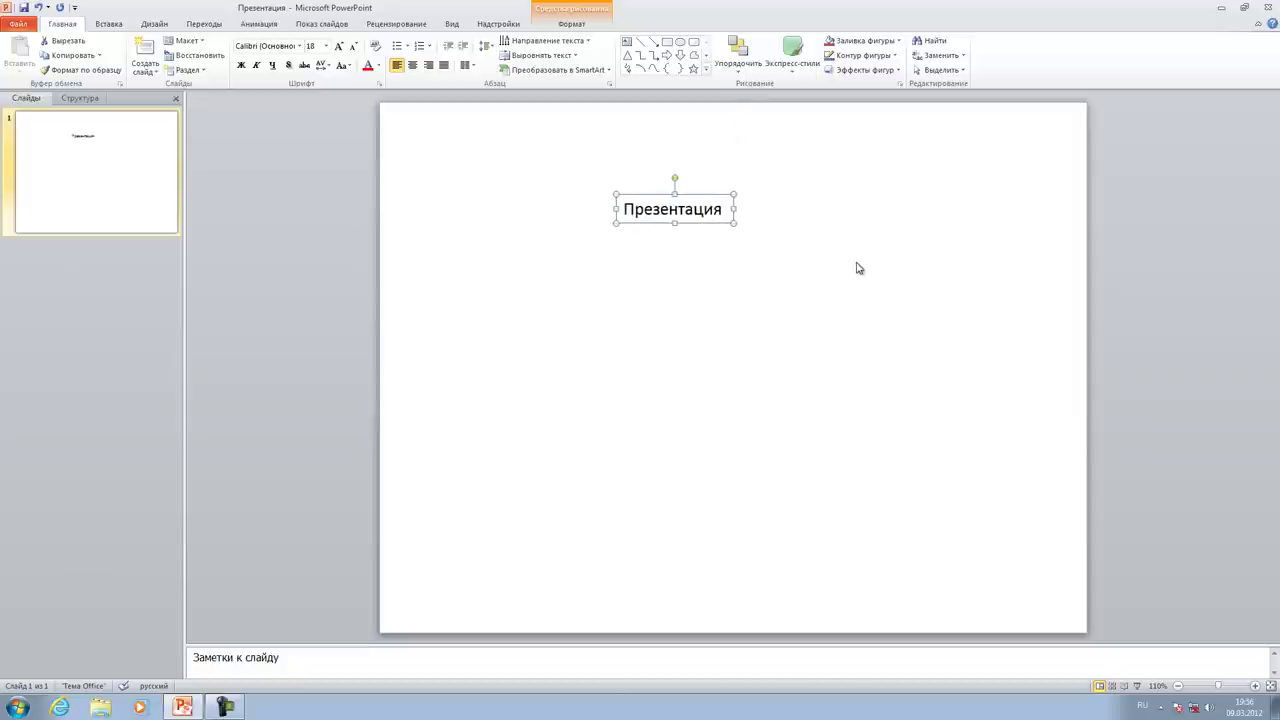
key(Right)
key(Right)
key(Right)
key(Right)
key(Right)
key(Right)
key(Right)
key(Right)
key(Left)
key(Left)
key(Left)
key(Left)
key(Left)
key(Left)
key(Left)
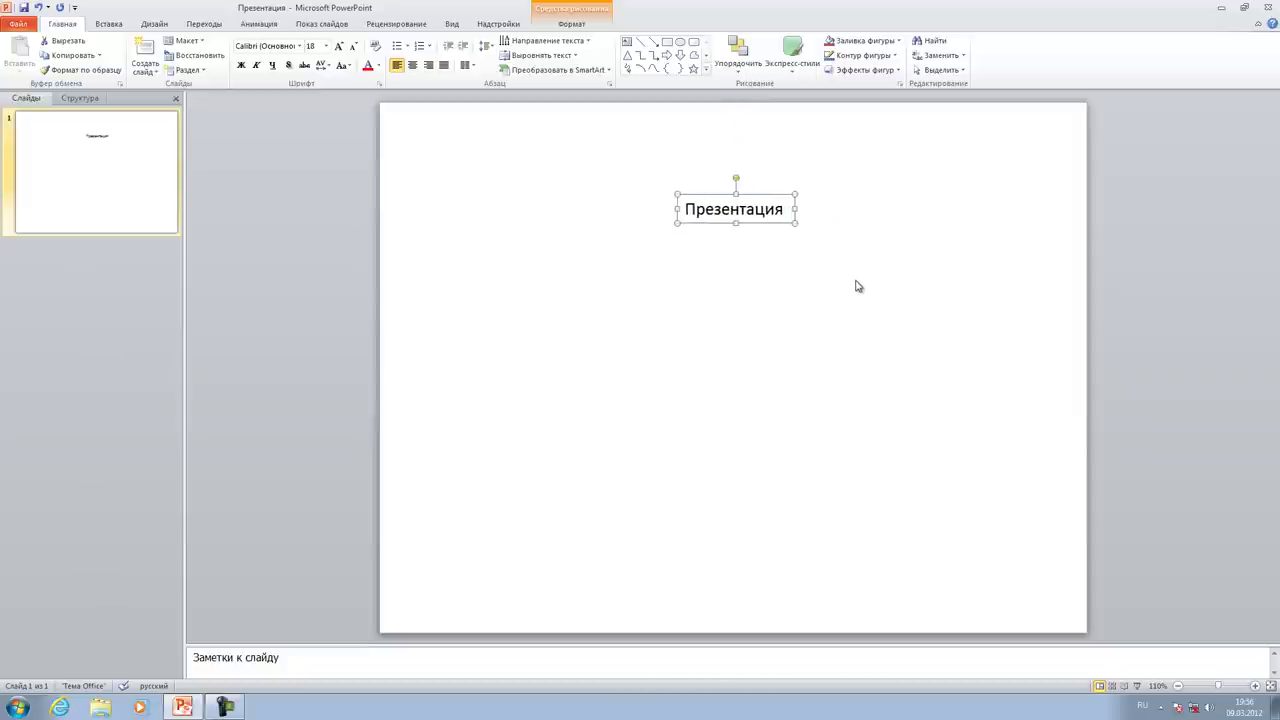
key(Up)
key(Up)
key(Up)
key(Up)
key(Up)
key(Up)
double_click(783, 181)
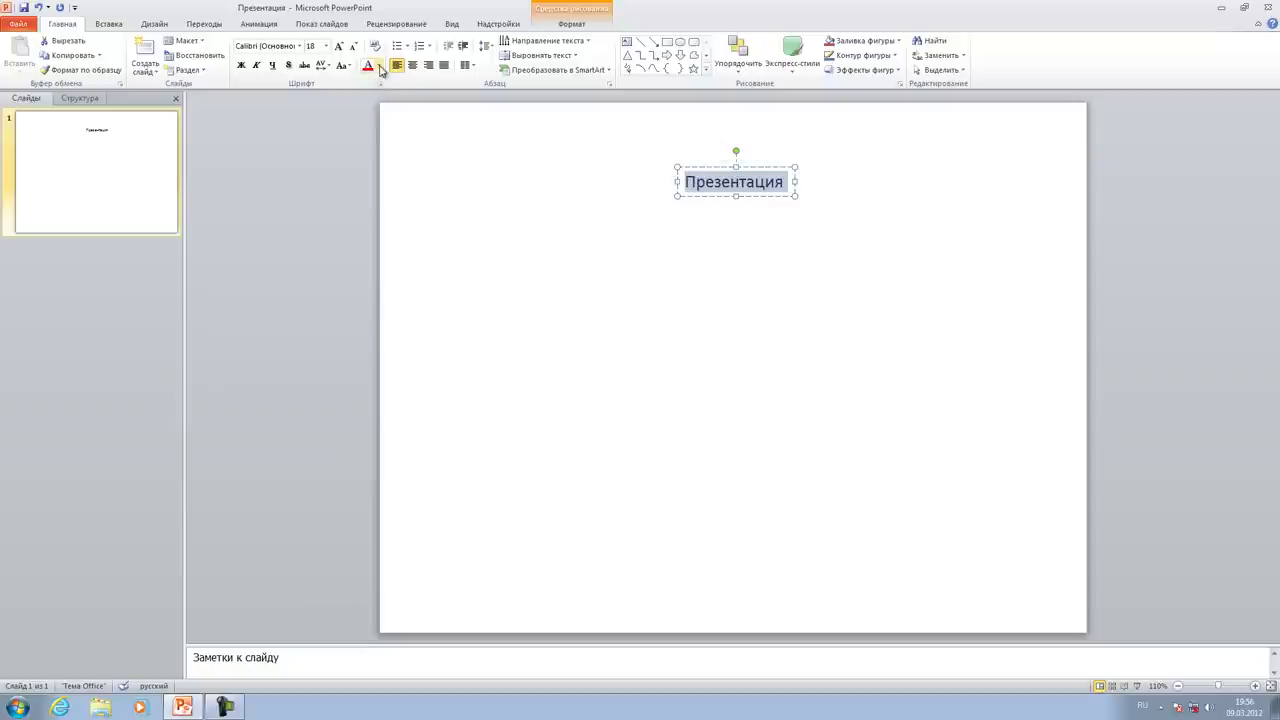
Make the Презентация text dark red, bold, italic, underlined and struck through
click(381, 70)
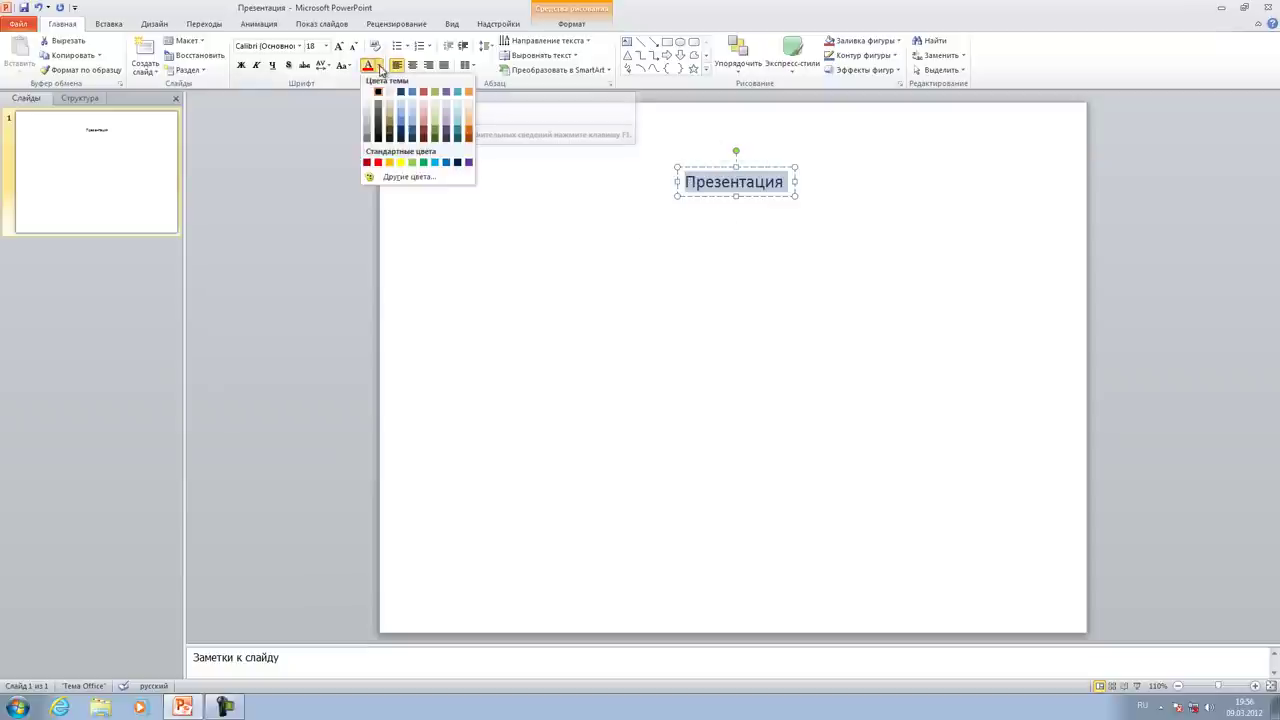
click(368, 163)
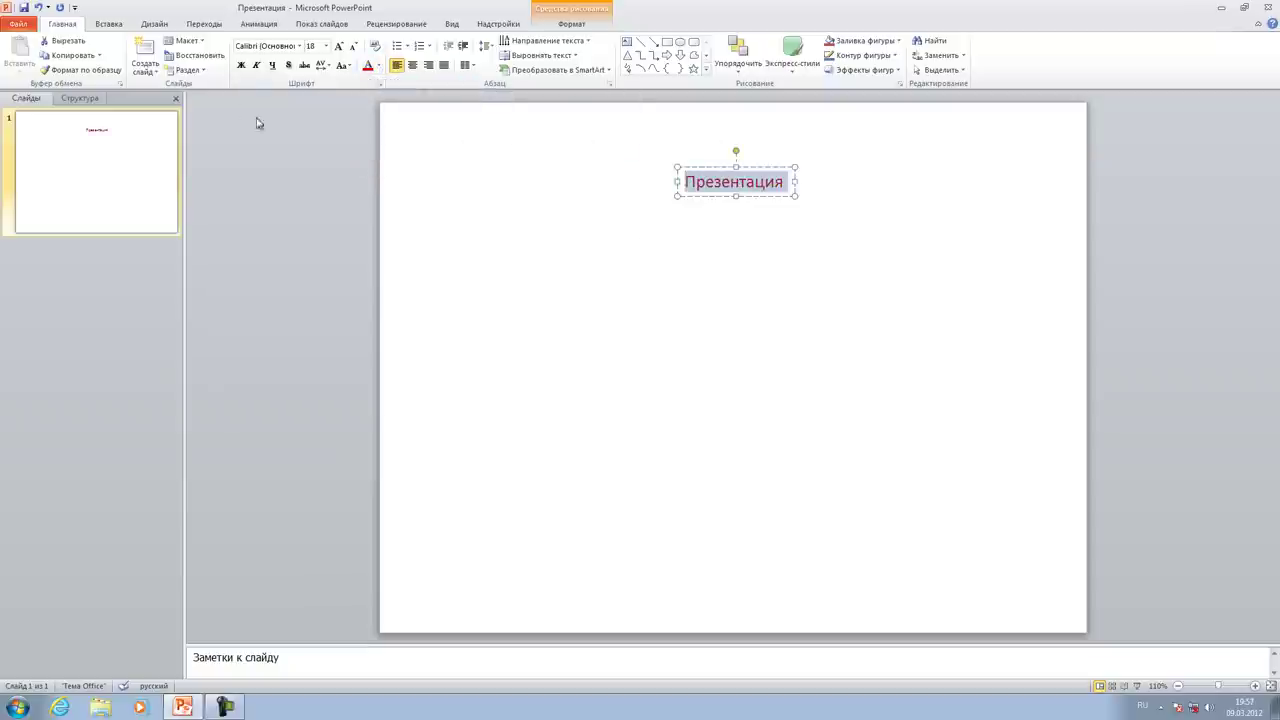
click(241, 66)
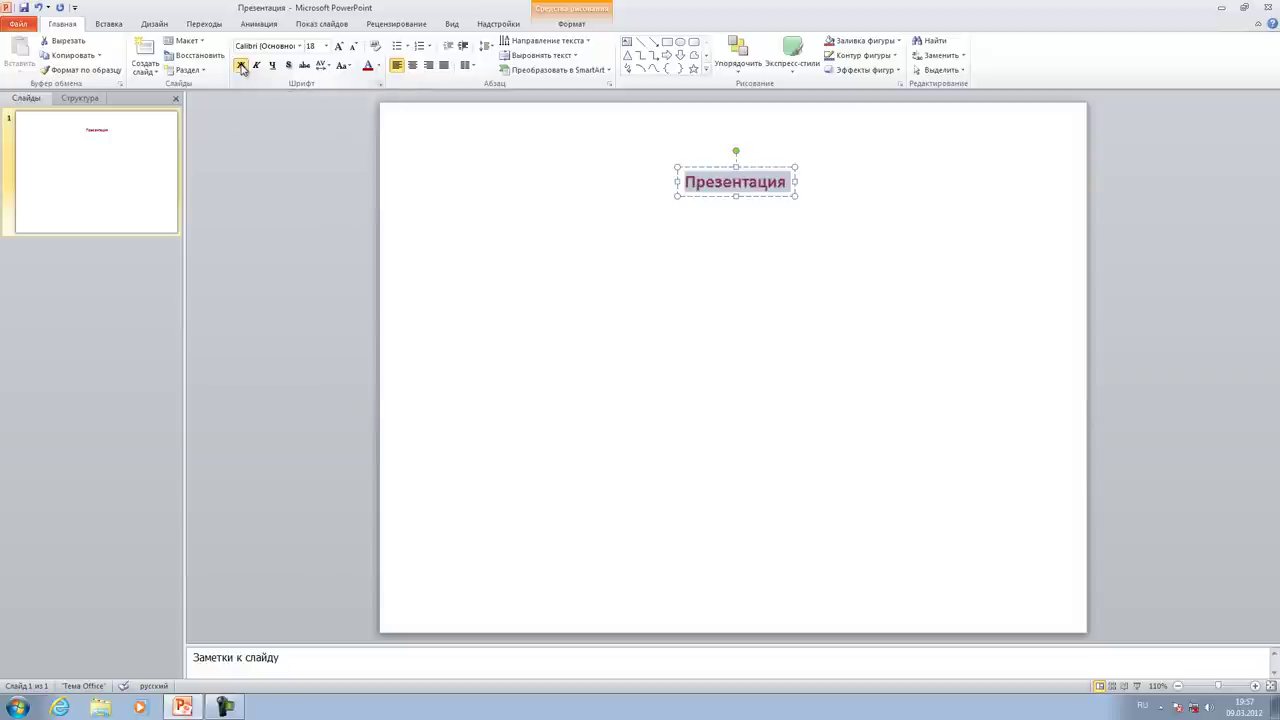
click(256, 66)
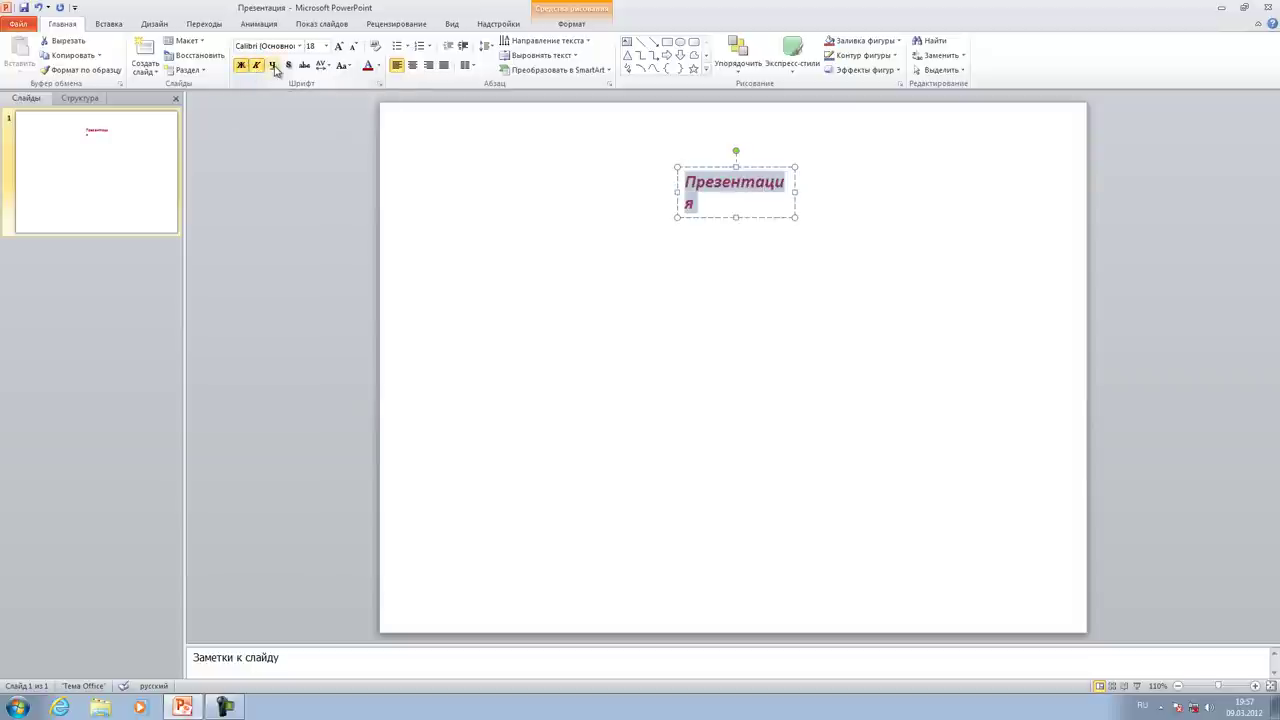
click(273, 66)
click(289, 66)
Widen the Презентация text box so the word fits on one line
drag(790, 197, 831, 203)
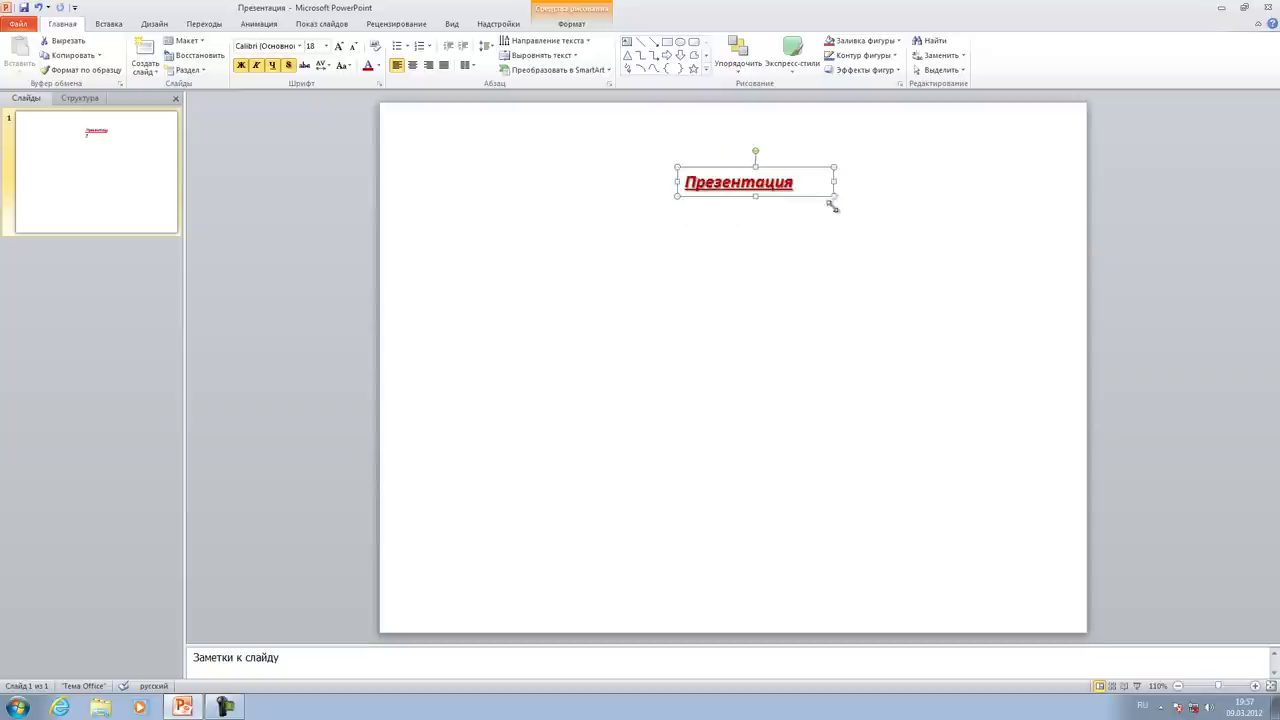
click(834, 237)
click(783, 196)
Delete the caption text box and insert WordArt in the dark red shadowed style
key(Delete)
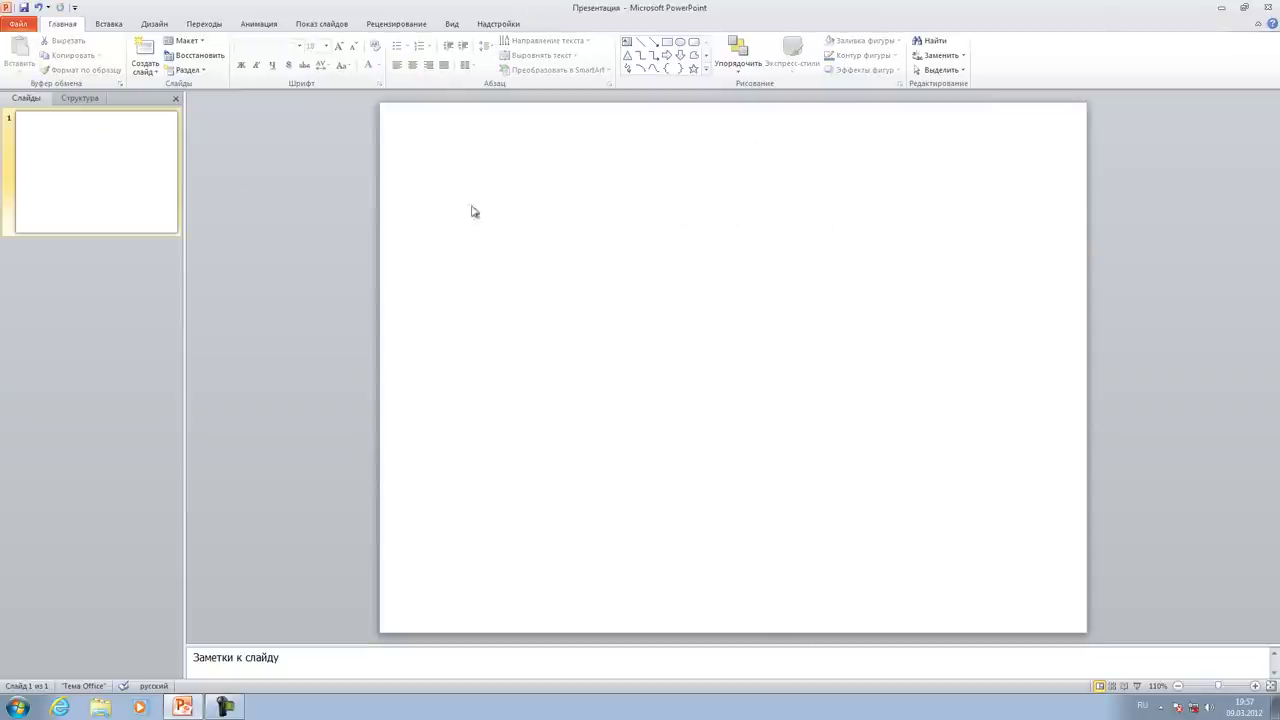
click(108, 24)
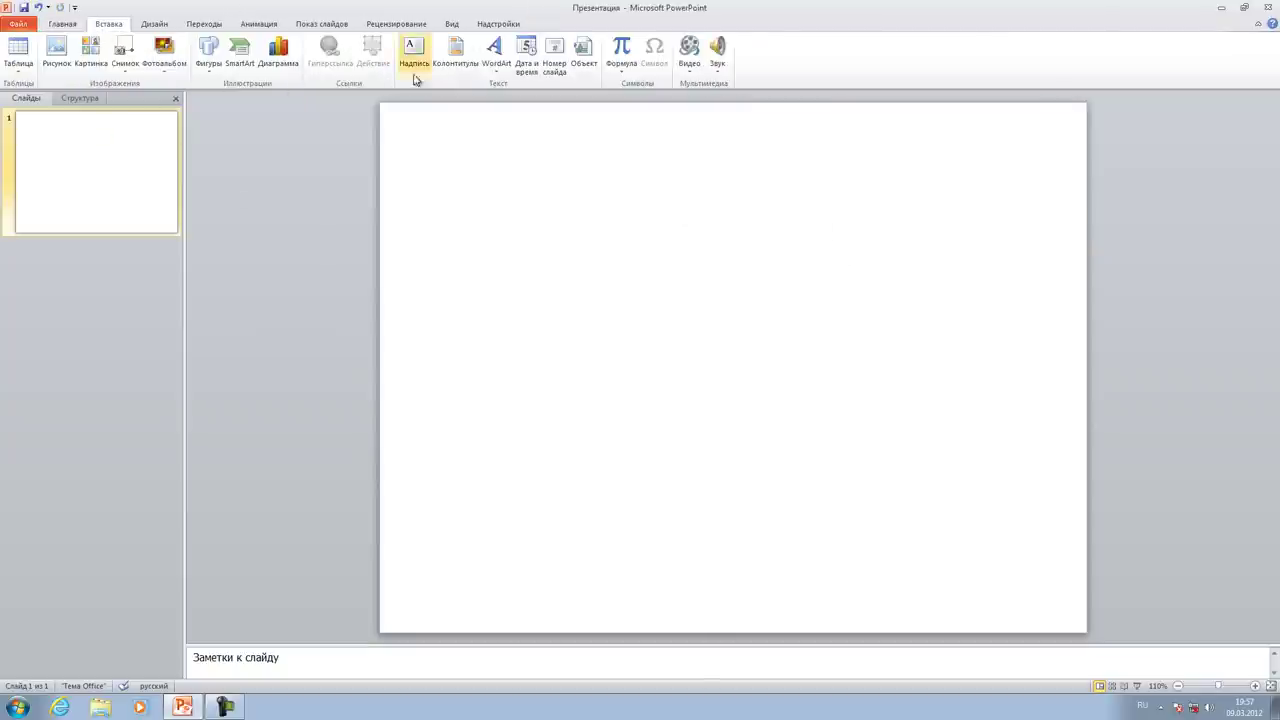
click(497, 60)
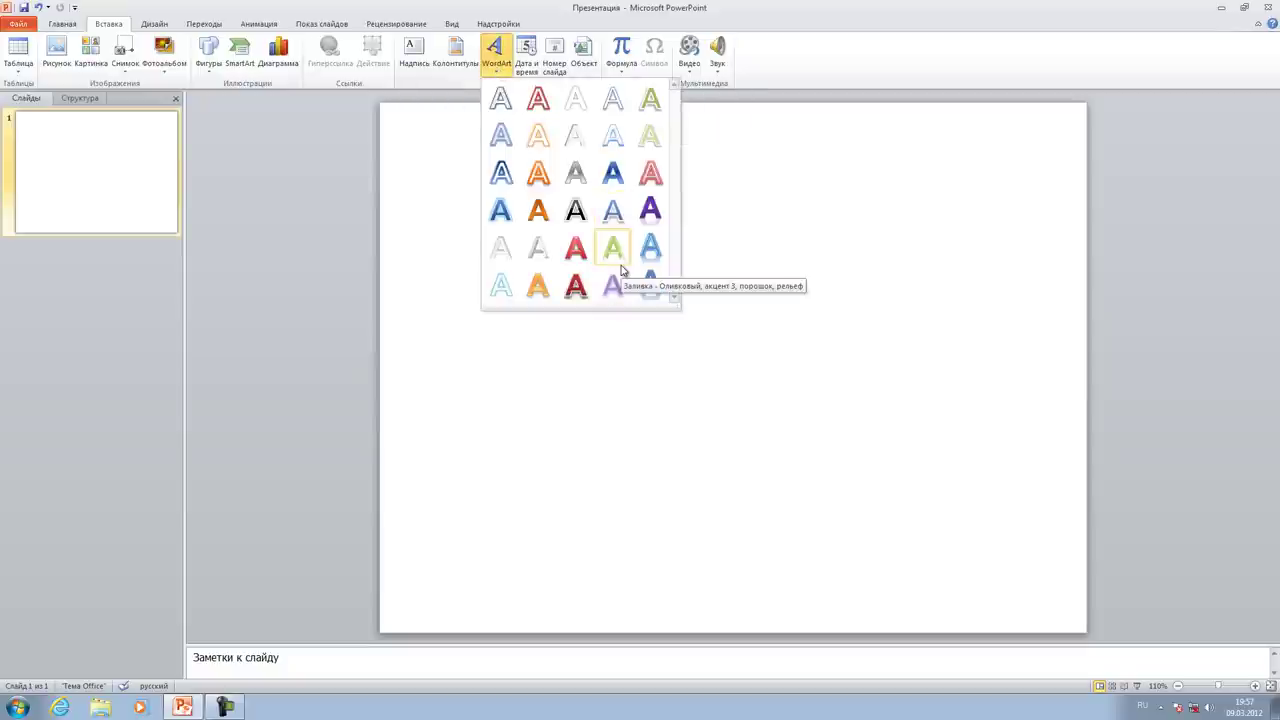
click(575, 285)
Replace the WordArt placeholder text with Презентация and select the word
click(1038, 368)
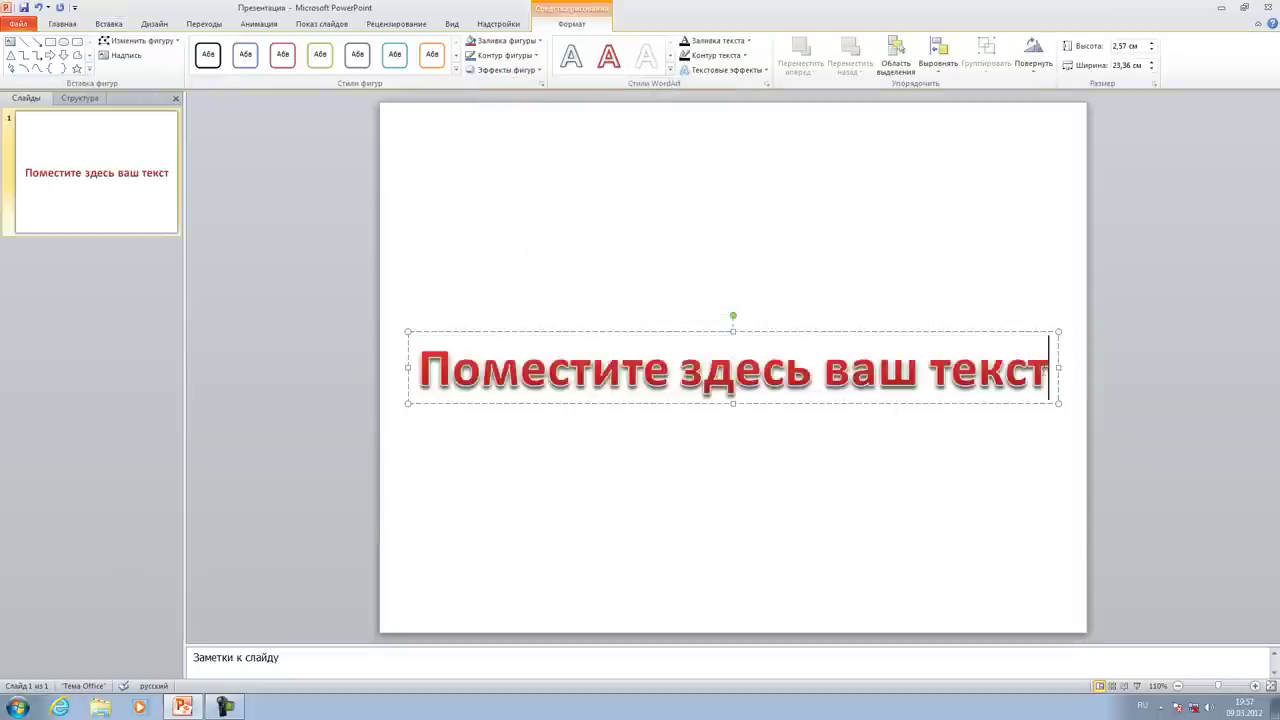
key(BackSpace)
key(BackSpace)
key(BackSpace)
key(BackSpace)
key(BackSpace)
key(BackSpace)
key(BackSpace)
key(BackSpace)
key(BackSpace)
key(BackSpace)
key(BackSpace)
key(BackSpace)
key(BackSpace)
key(BackSpace)
key(BackSpace)
key(BackSpace)
key(BackSpace)
key(BackSpace)
key(BackSpace)
key(BackSpace)
key(BackSpace)
key(BackSpace)
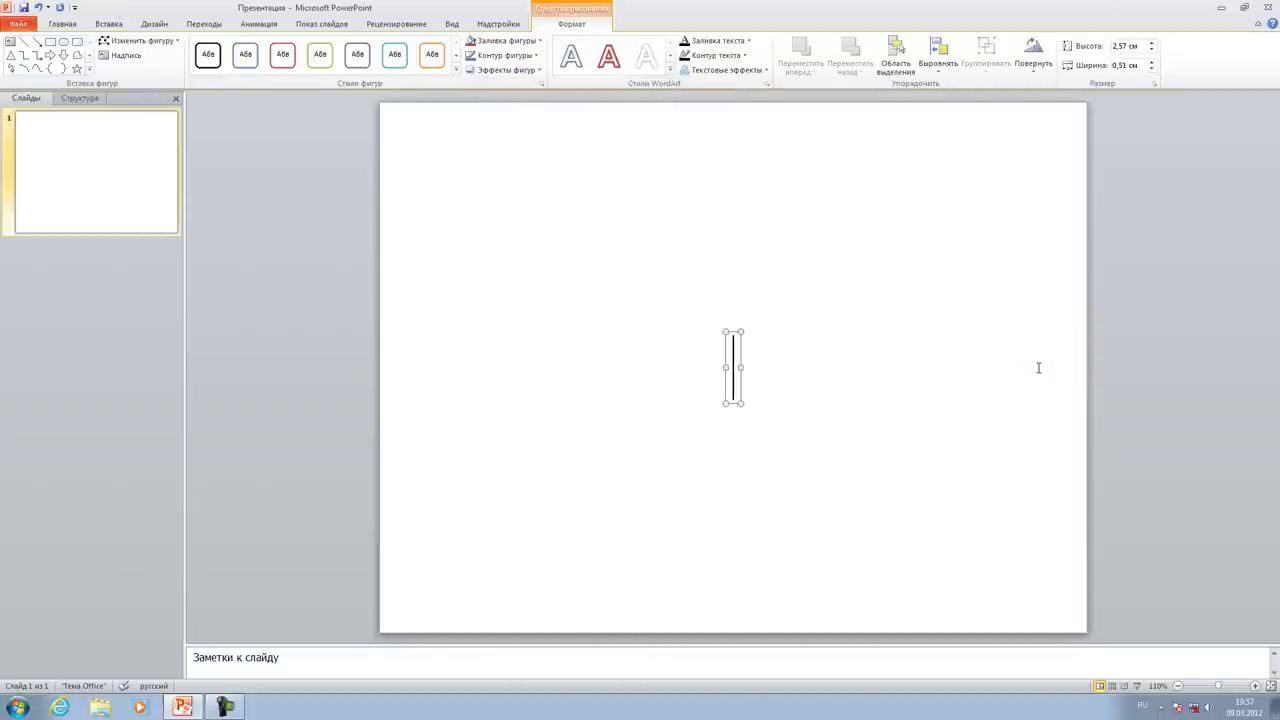
text(Презентация)
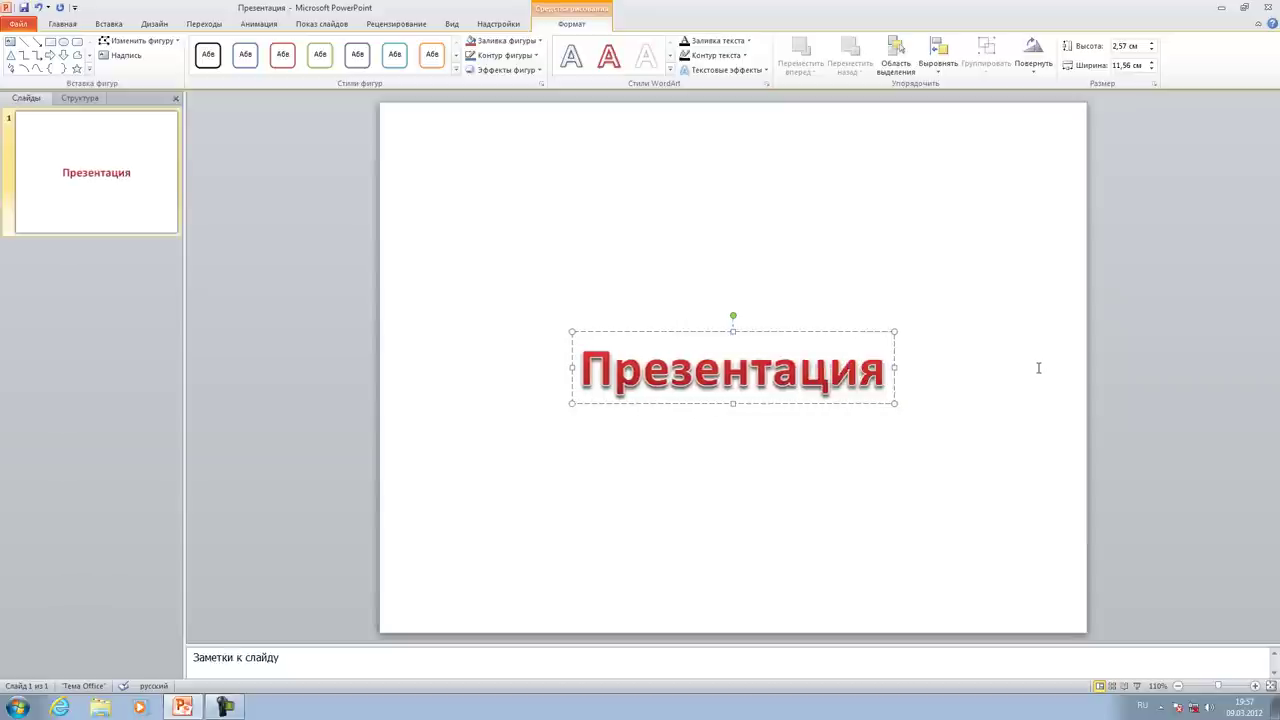
click(837, 449)
click(749, 355)
drag(578, 367, 897, 367)
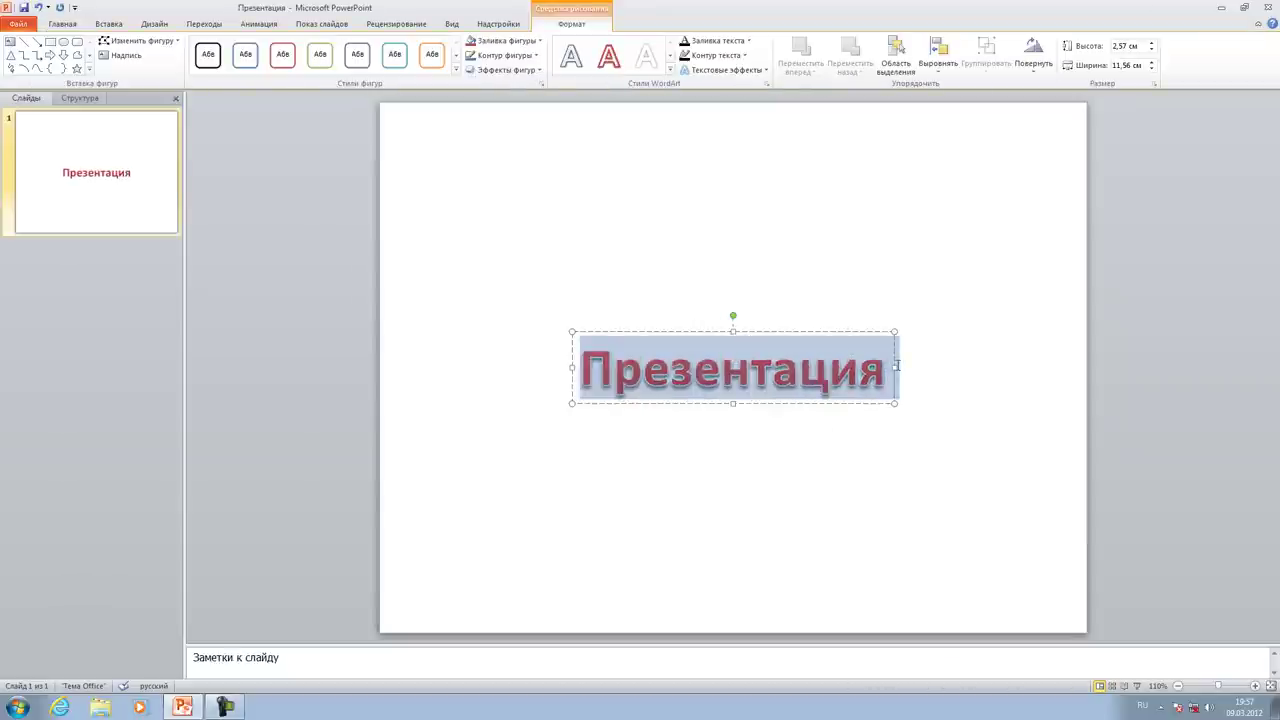
Give the Презентация WordArt text a reflection effect
click(765, 70)
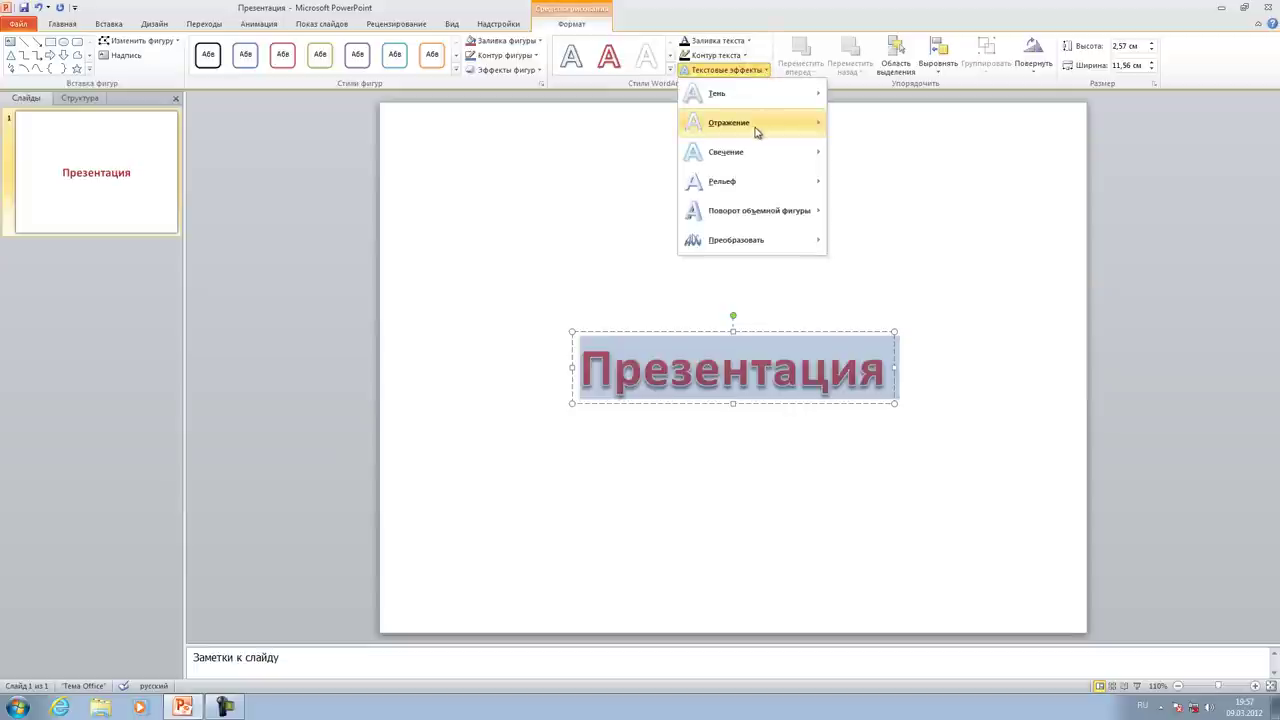
mouse_move(756, 131)
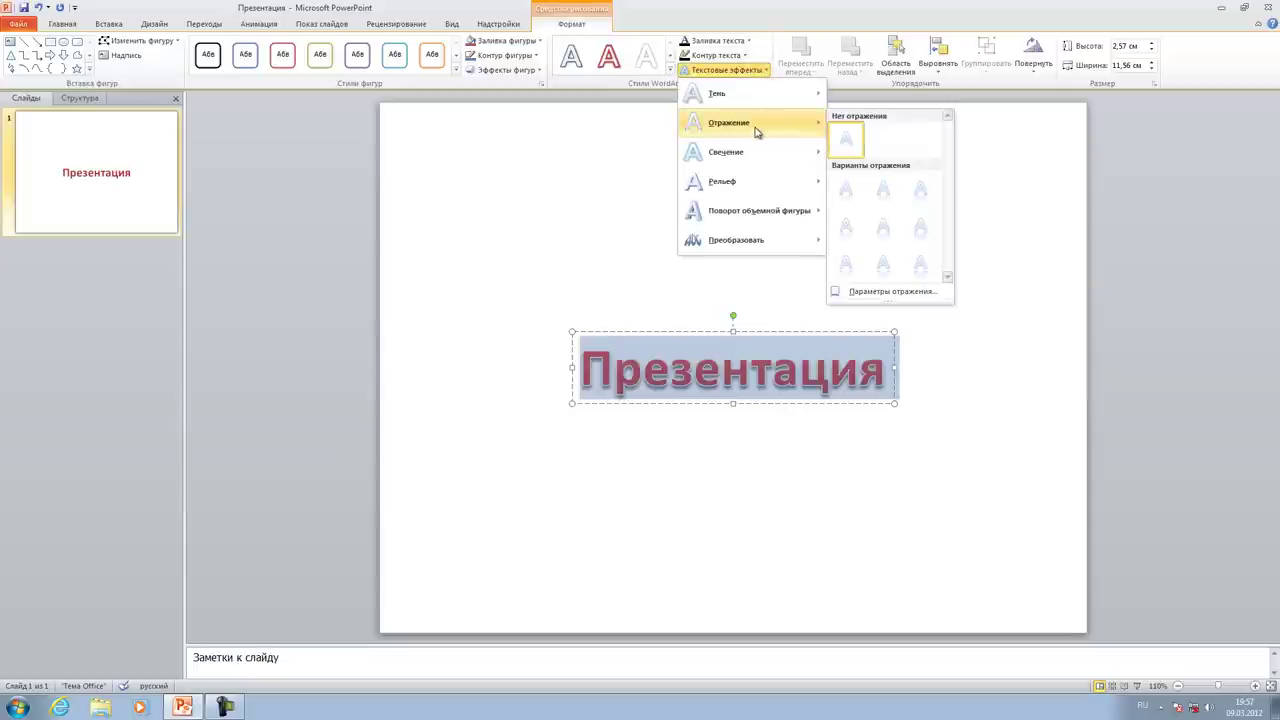
click(853, 267)
Apply an orange outline shape style to the WordArt, then delete it
click(950, 372)
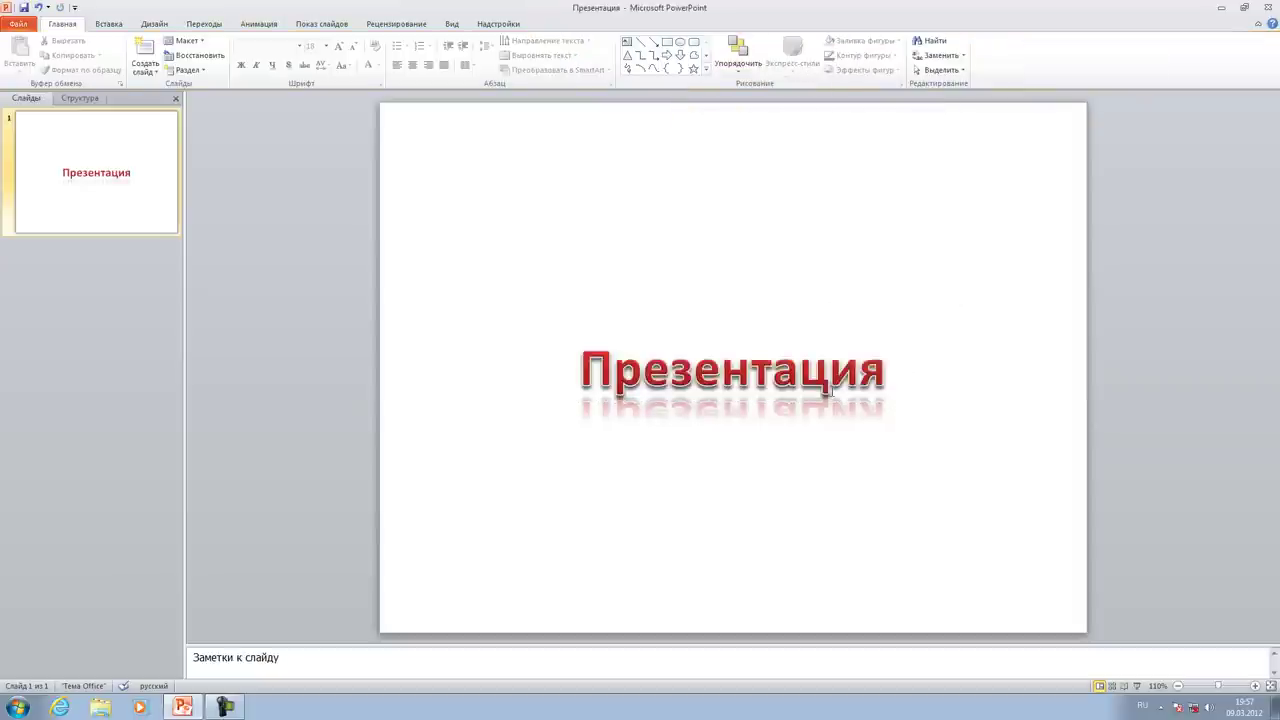
click(721, 370)
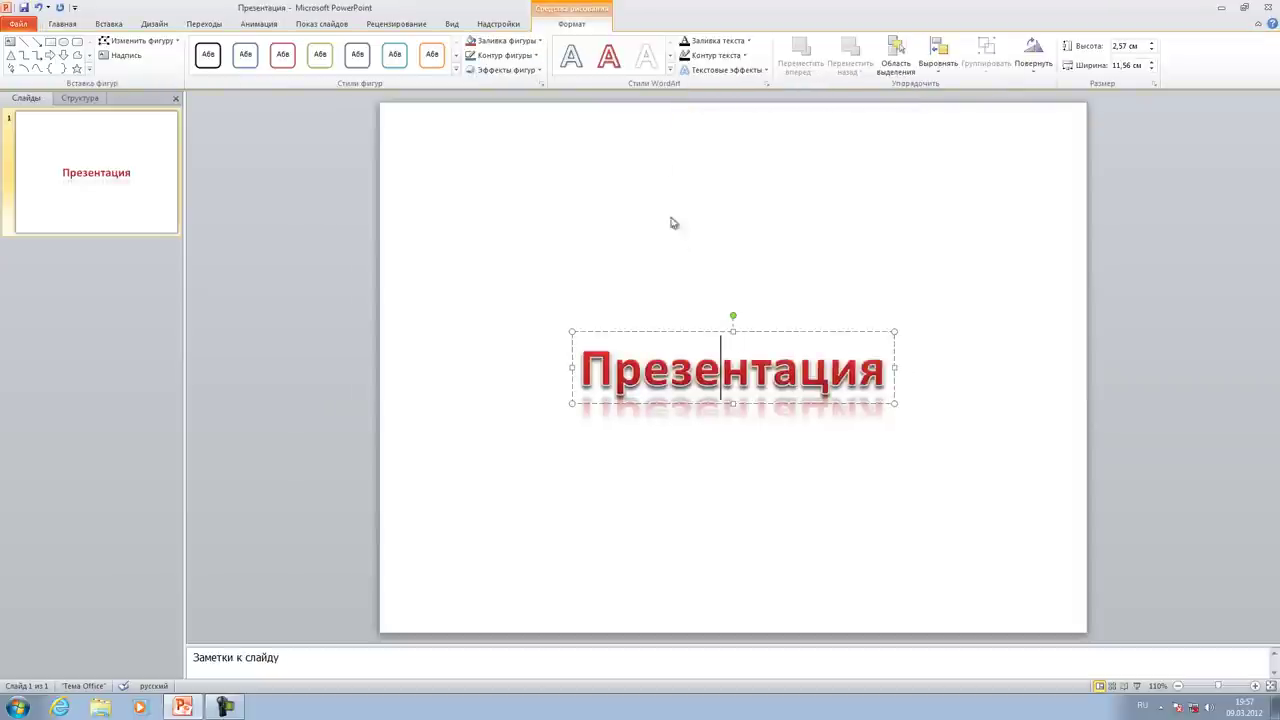
click(765, 71)
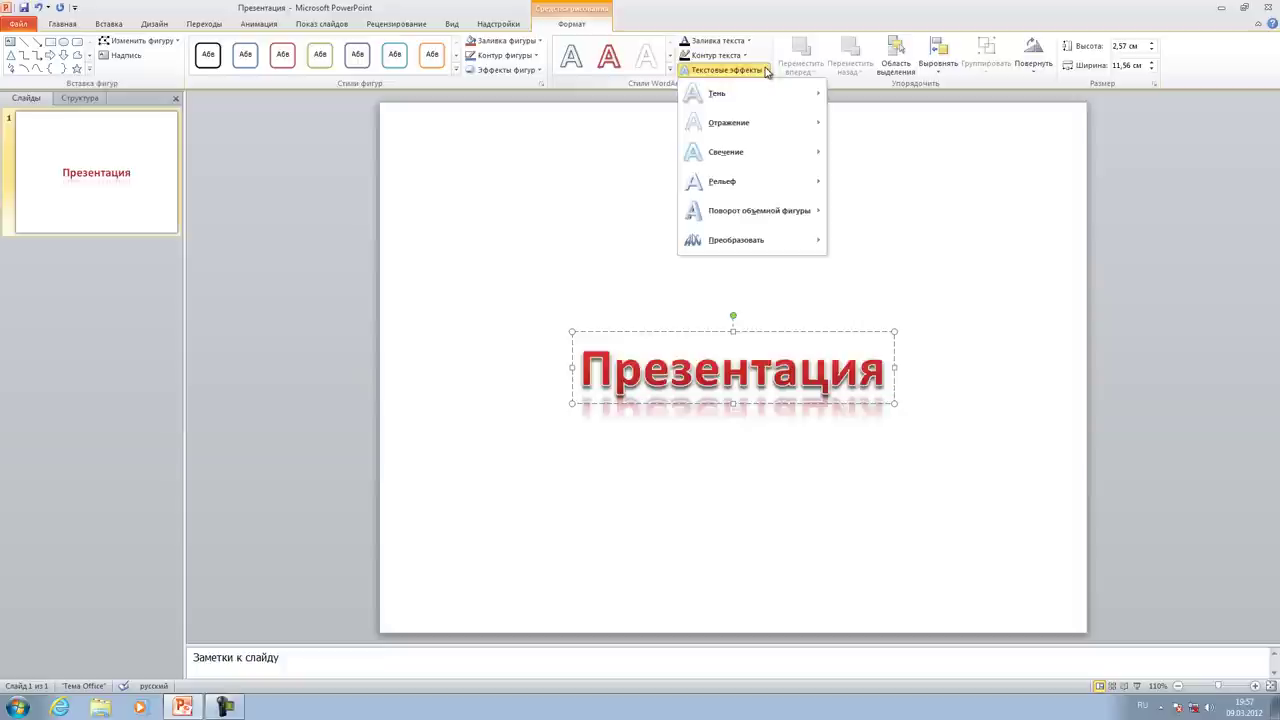
mouse_move(779, 224)
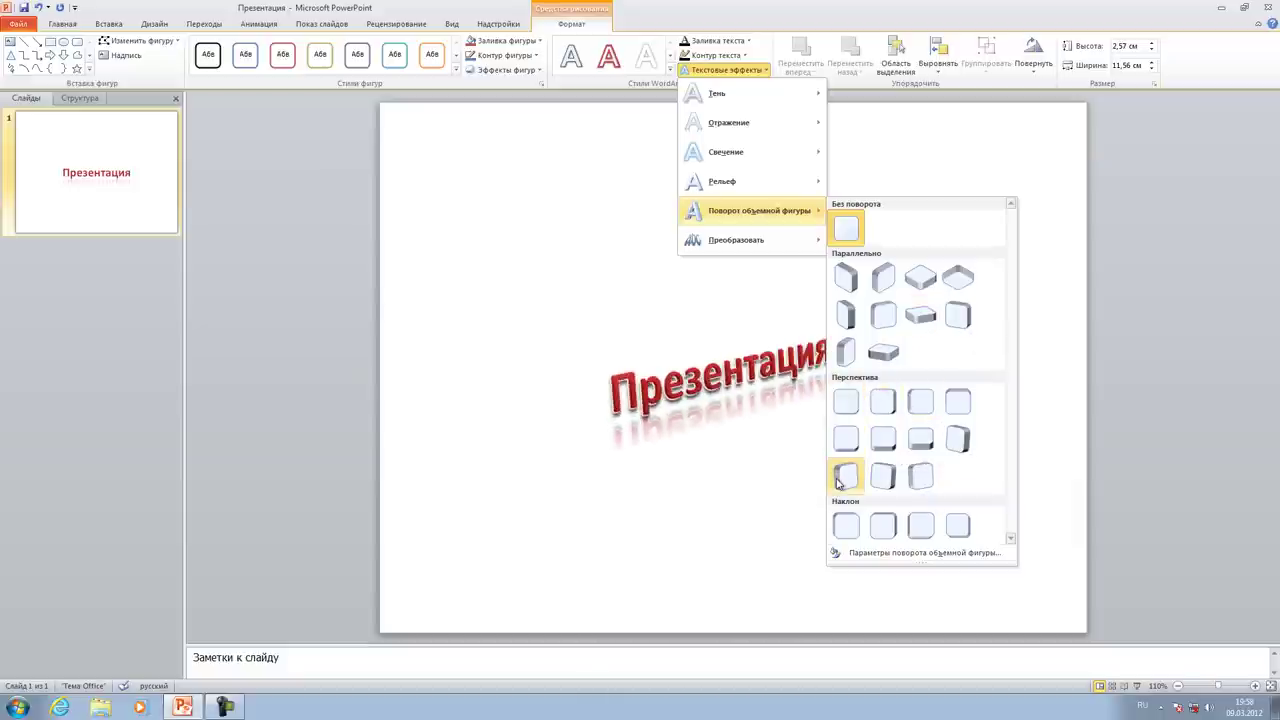
click(637, 286)
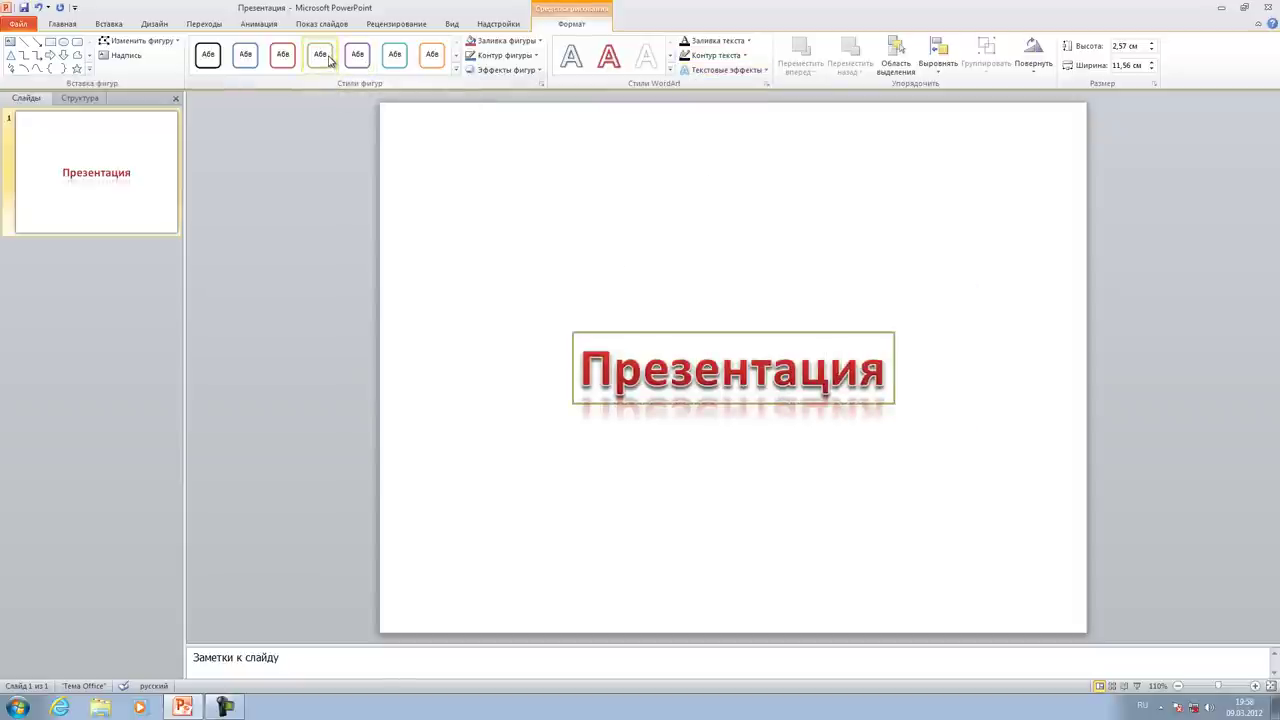
click(428, 60)
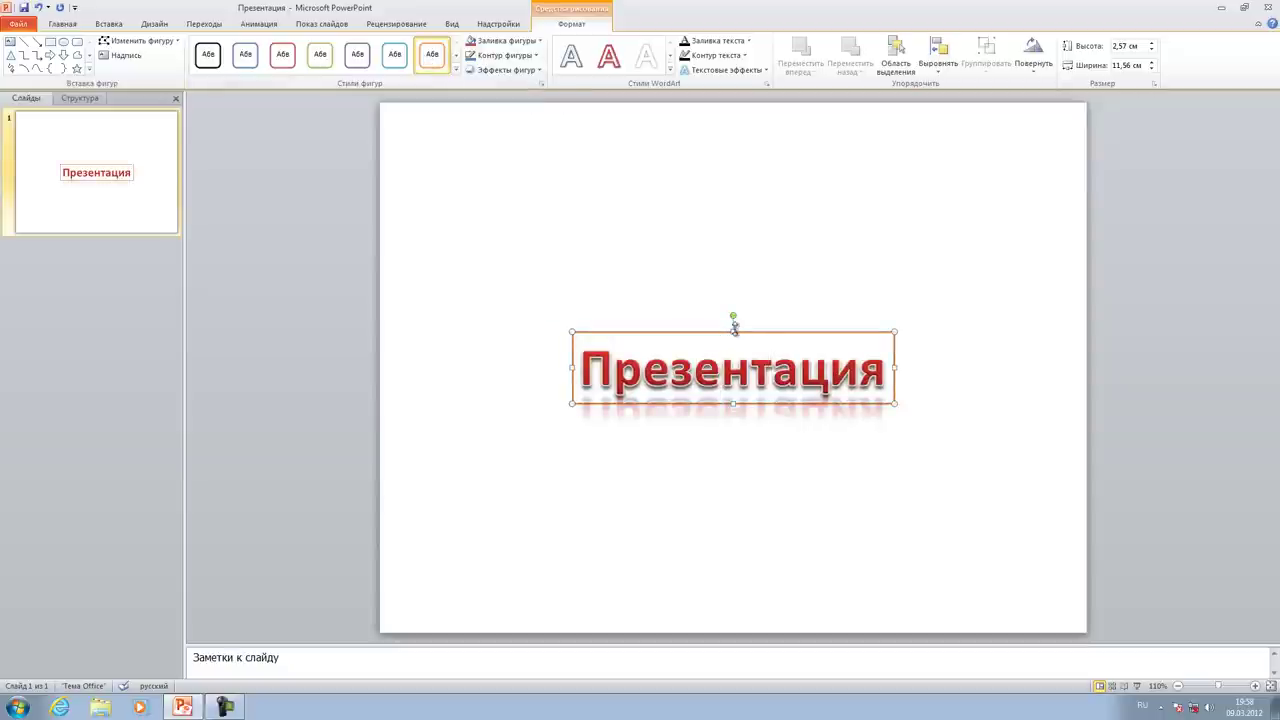
key(Delete)
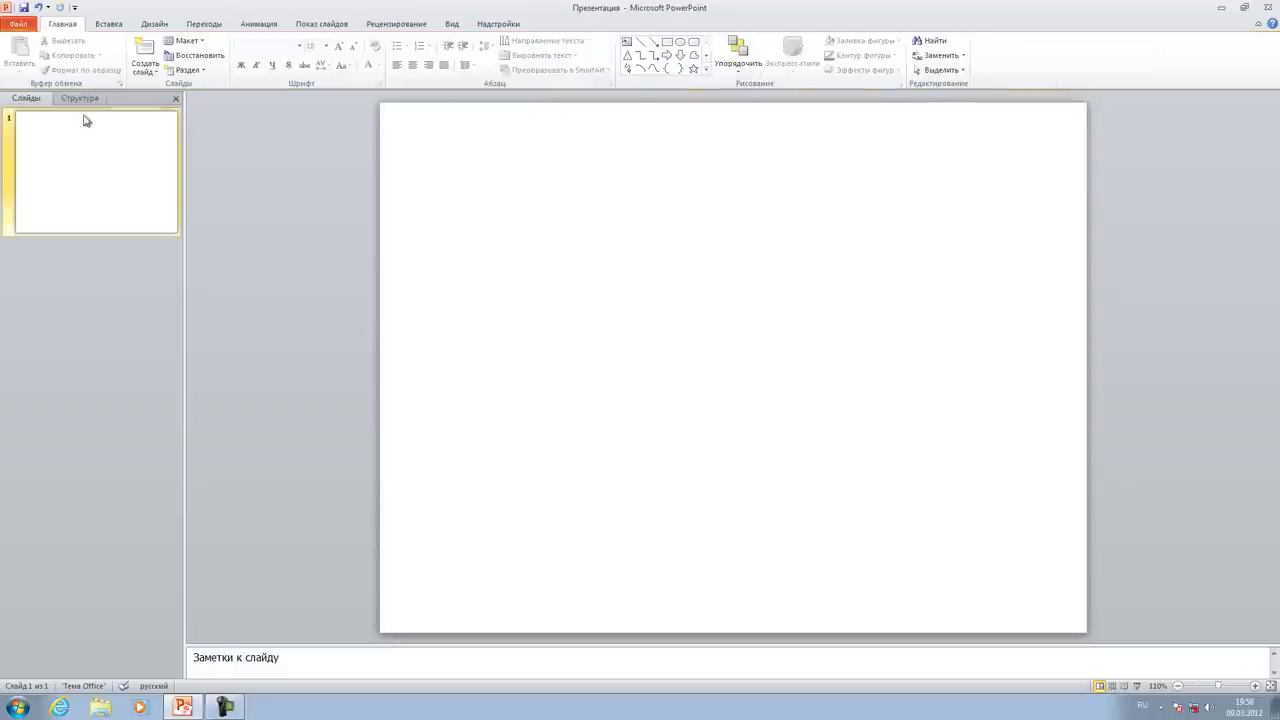
Add two Title and Content slides after blank slide 1, then place the cursor in slide 3's body
click(108, 23)
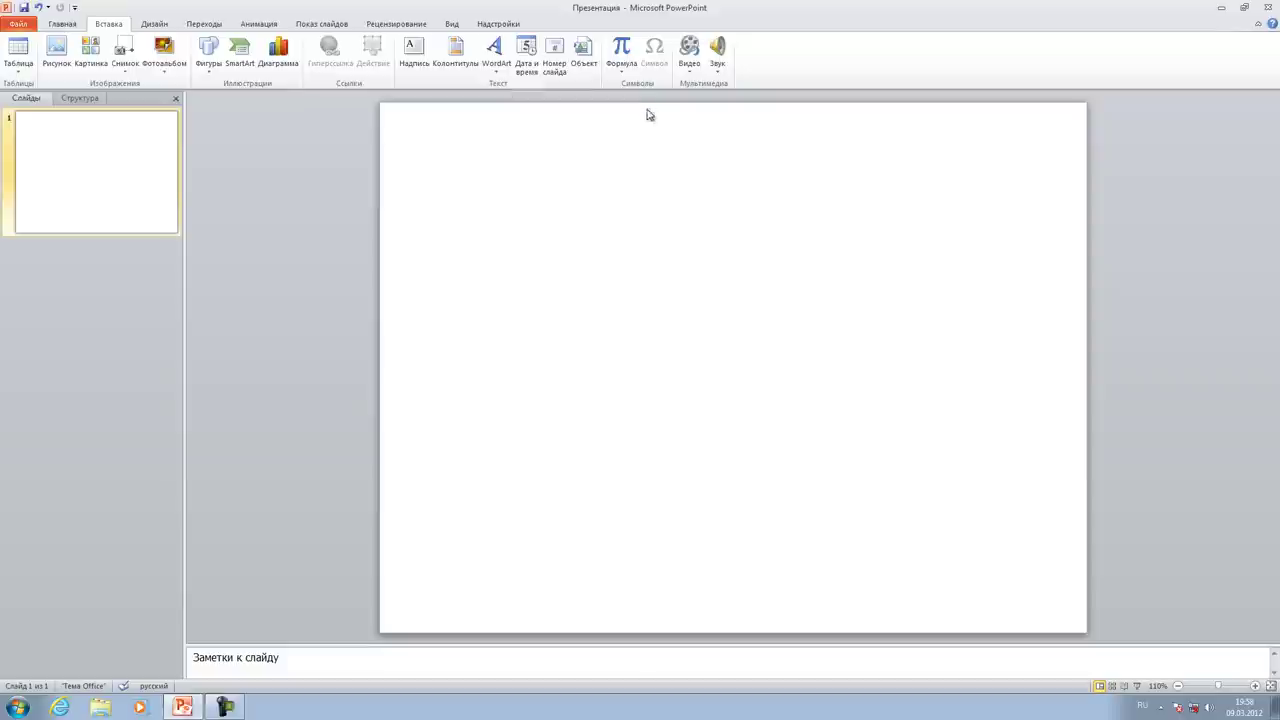
right_click(43, 326)
click(82, 396)
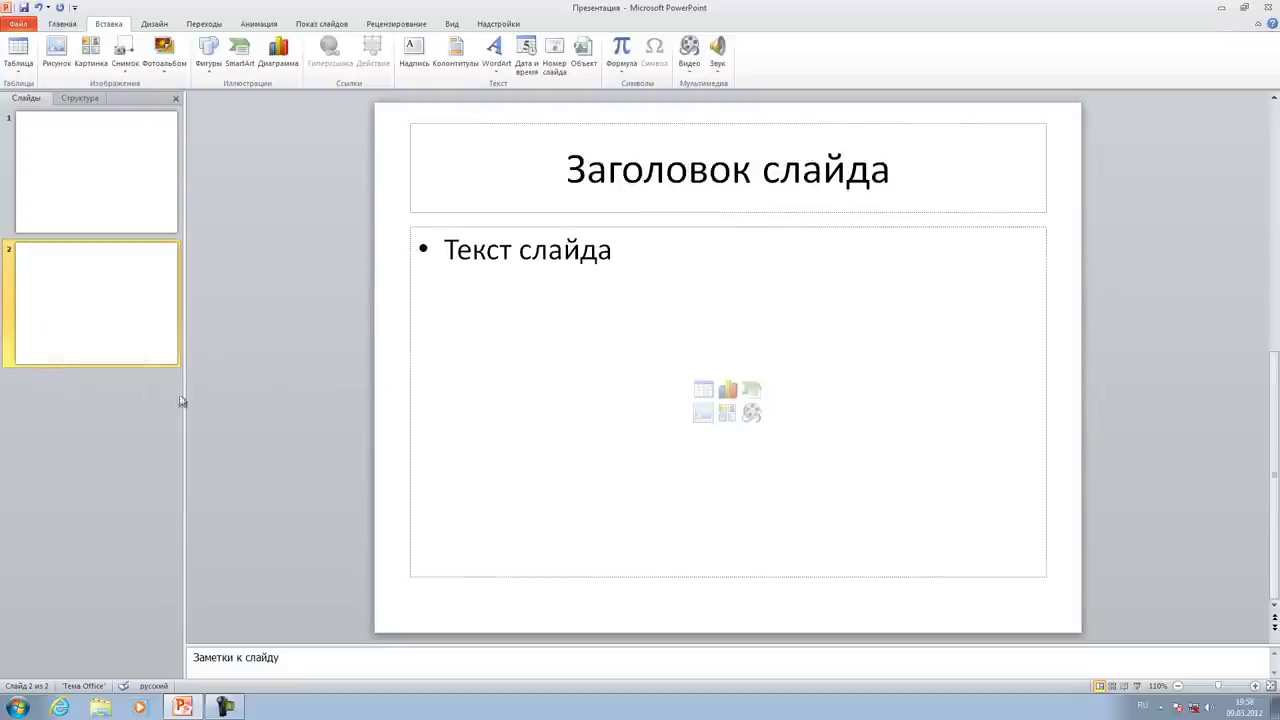
right_click(122, 421)
click(163, 491)
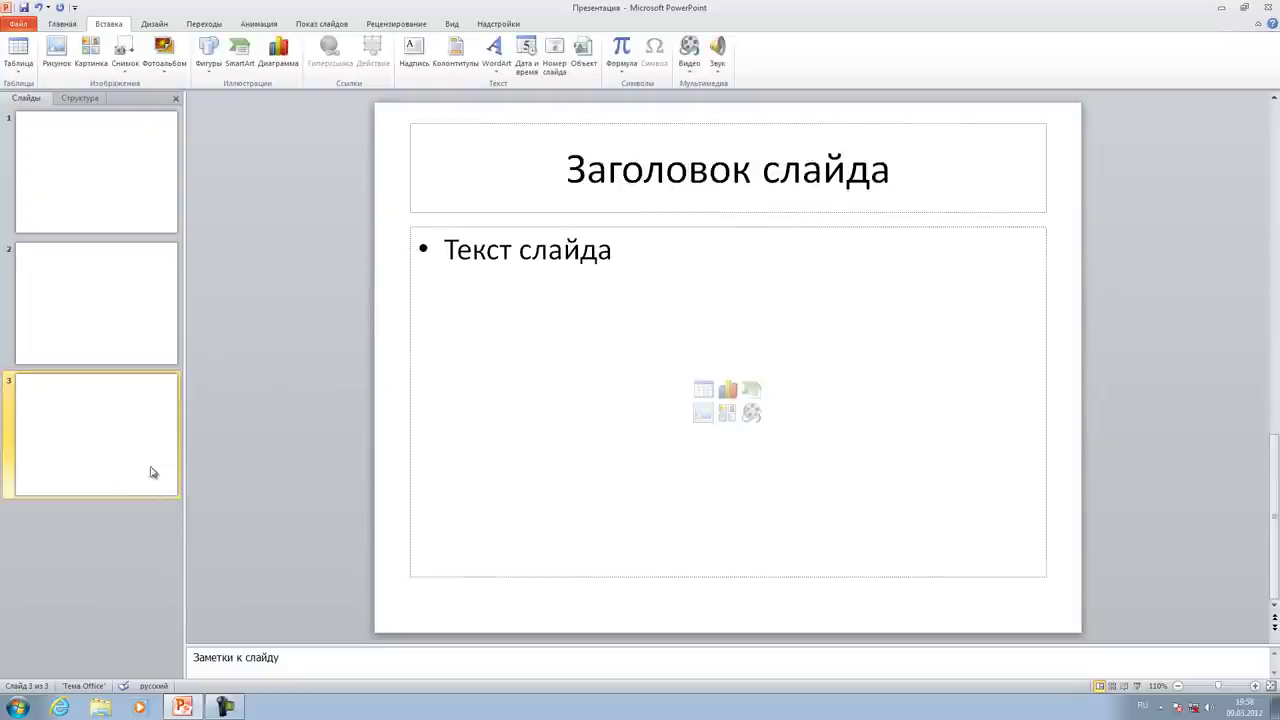
click(677, 361)
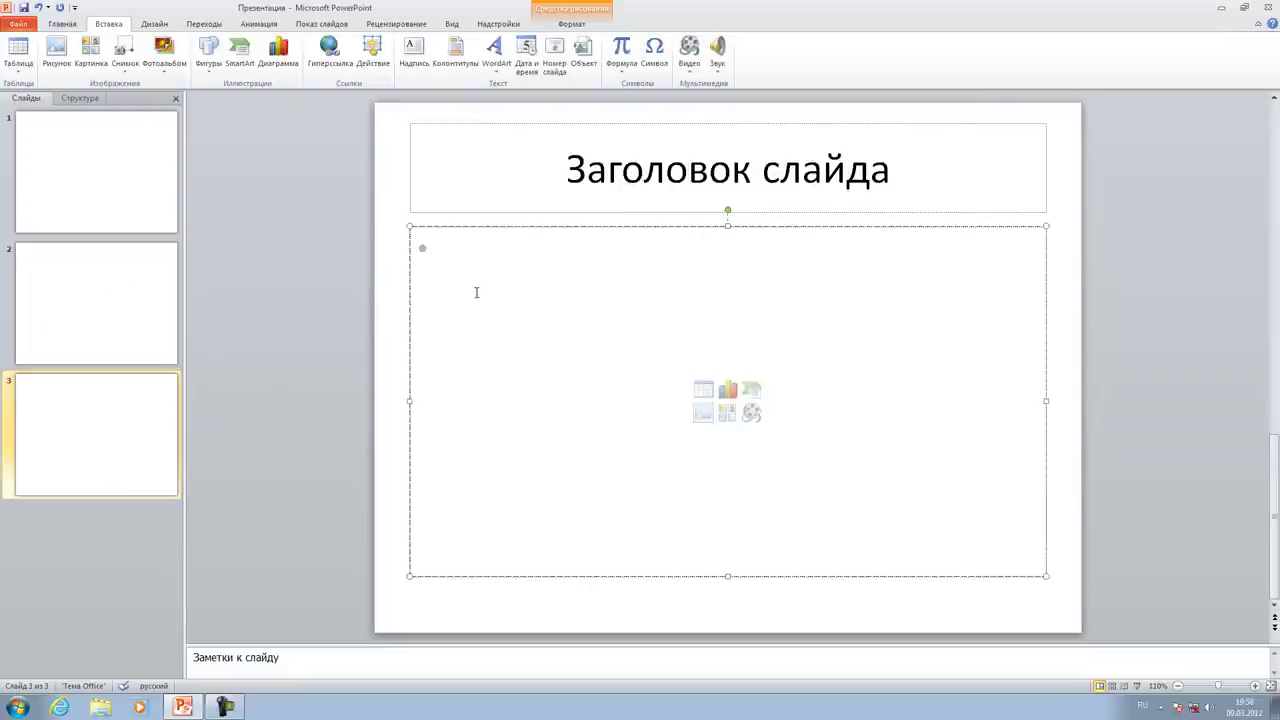
Insert the MP4 video видео1 from the видео1 folder into slide 3's content area
click(690, 48)
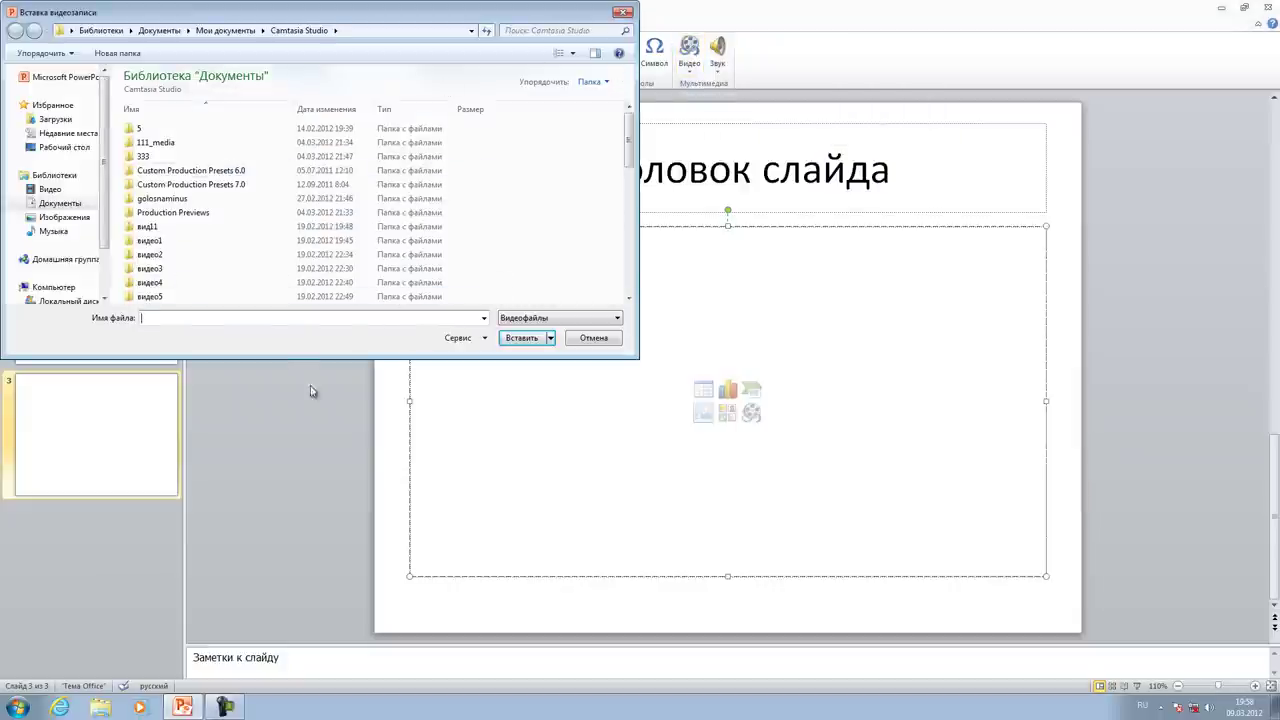
double_click(197, 241)
click(155, 145)
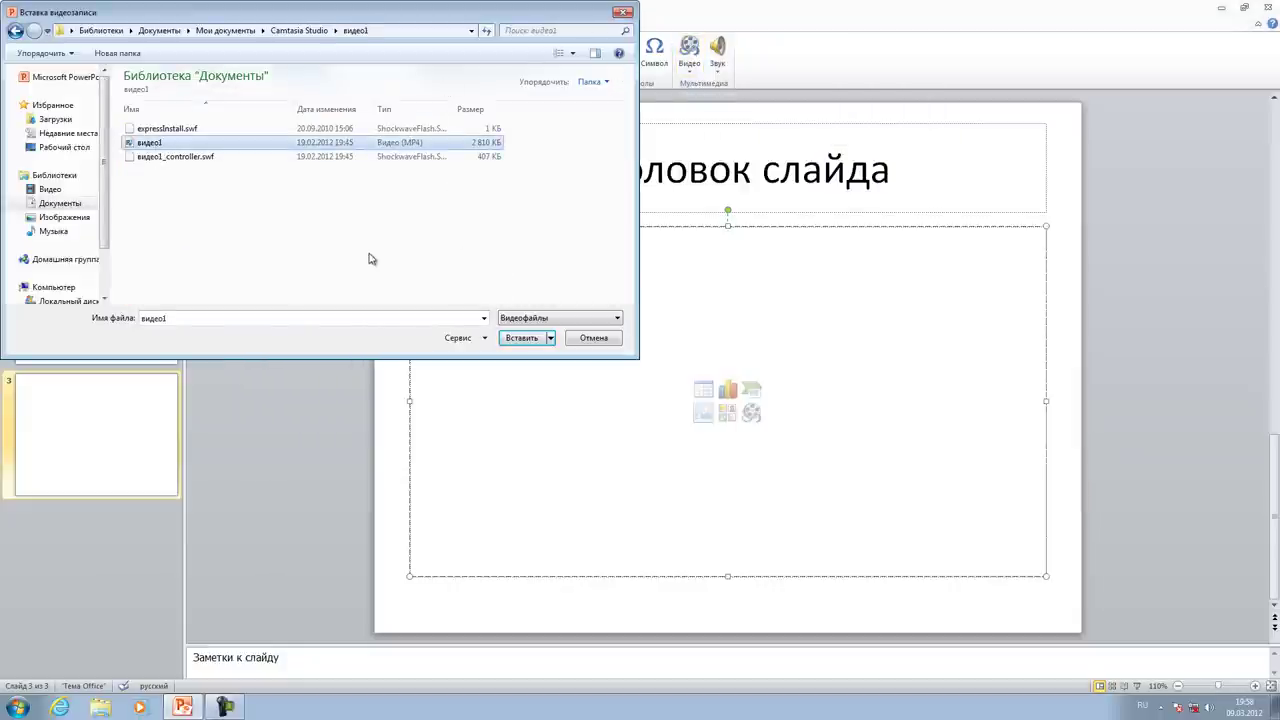
click(521, 338)
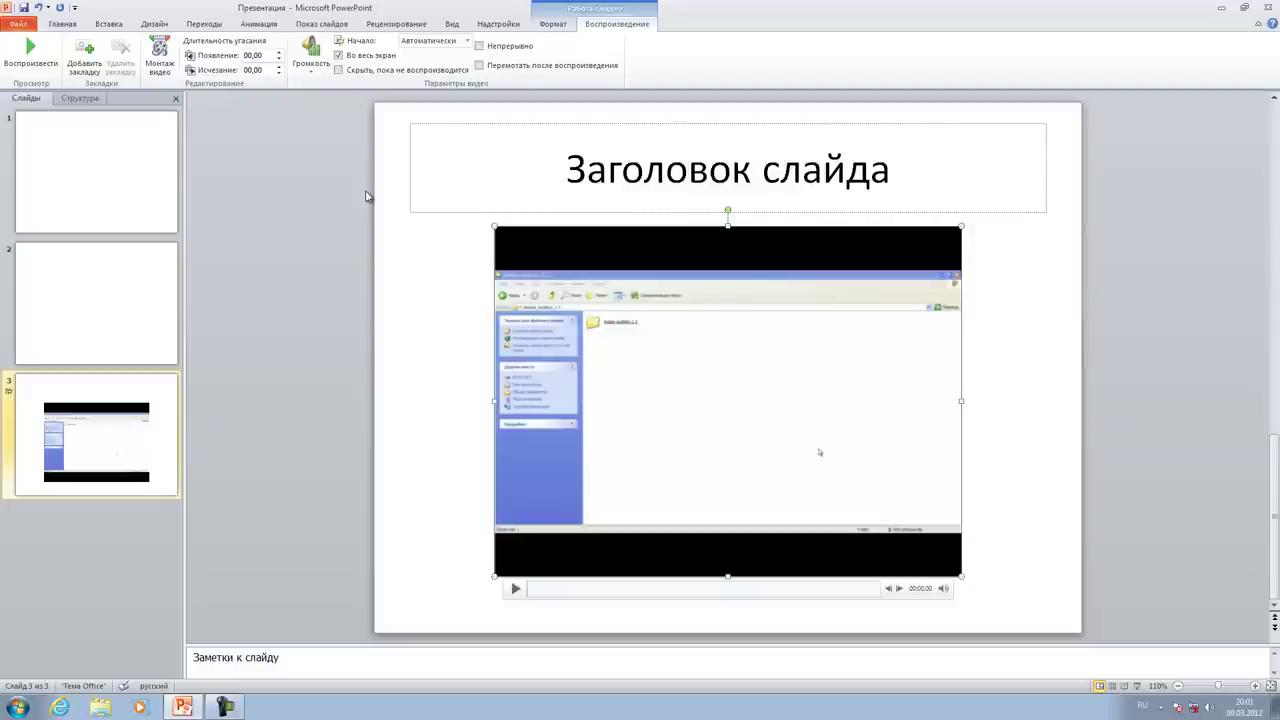
click(106, 160)
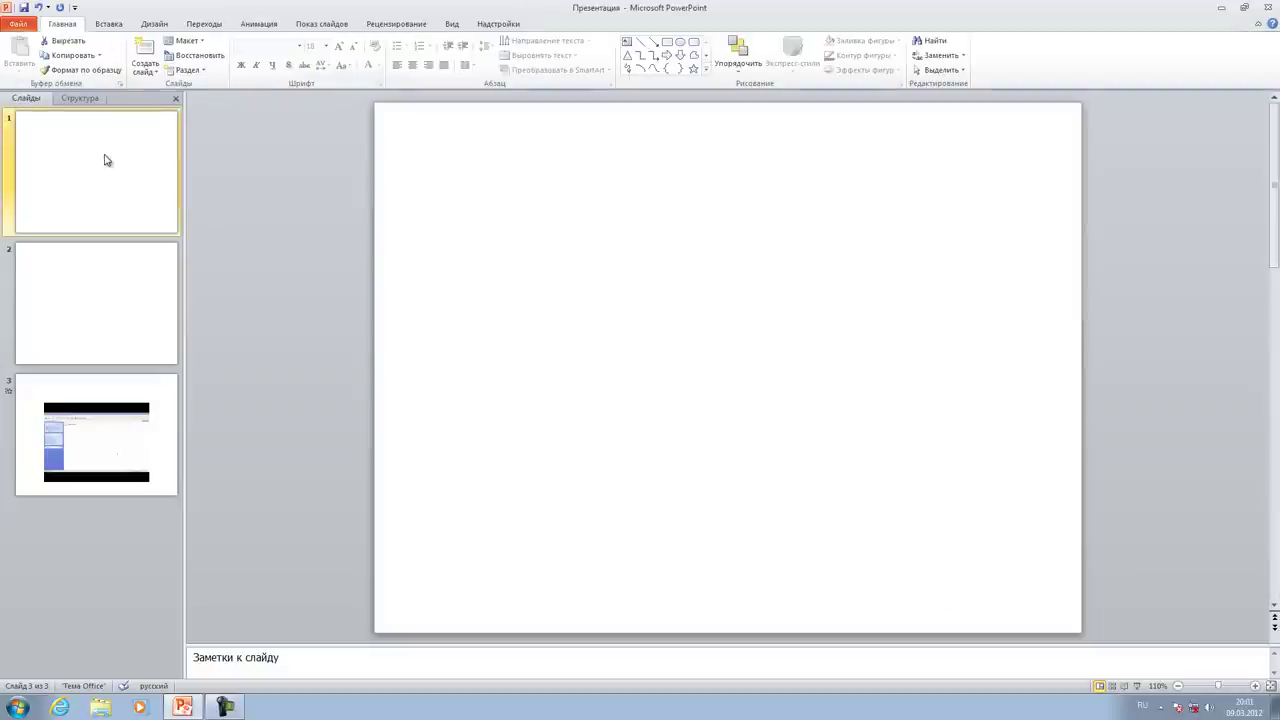
click(1137, 687)
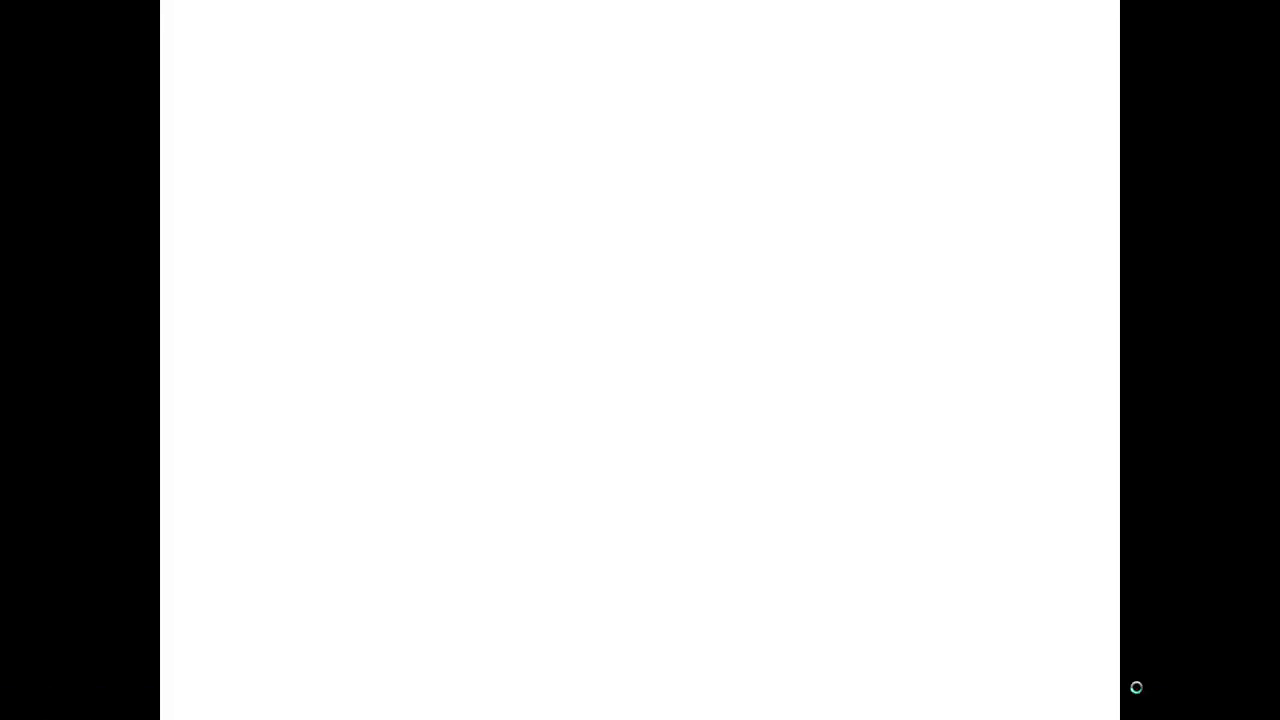
click(1136, 687)
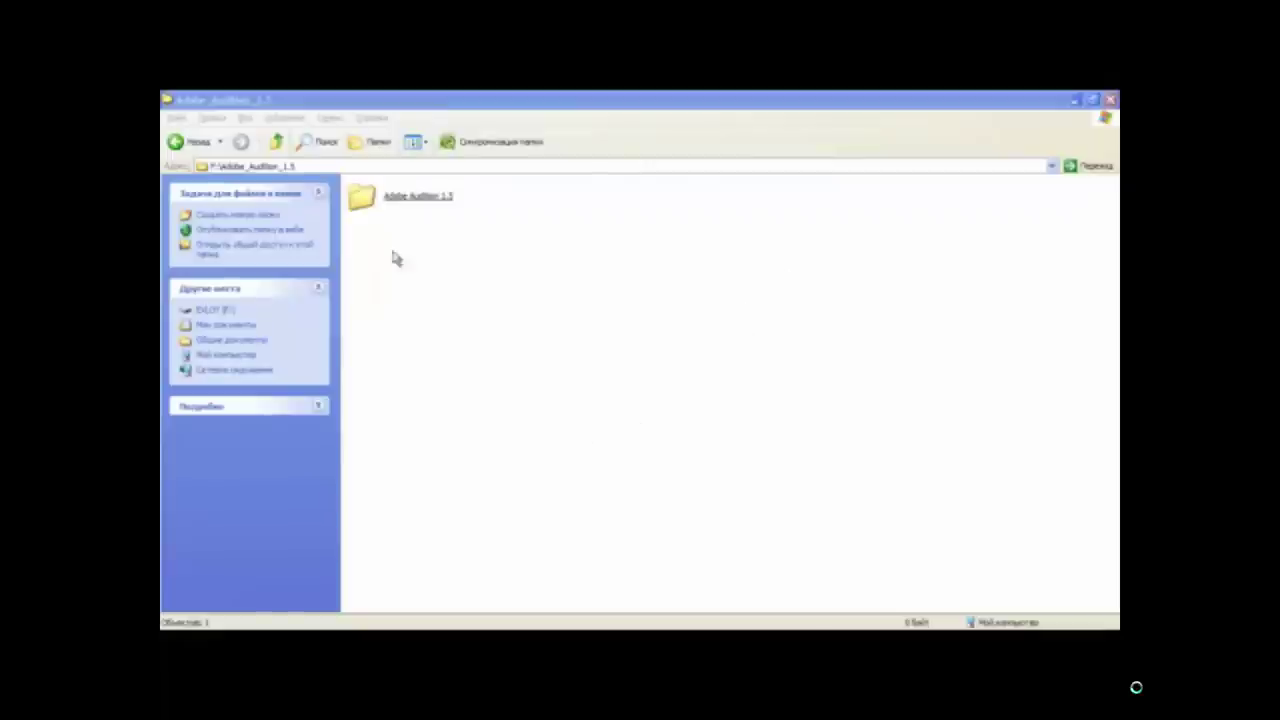
click(363, 202)
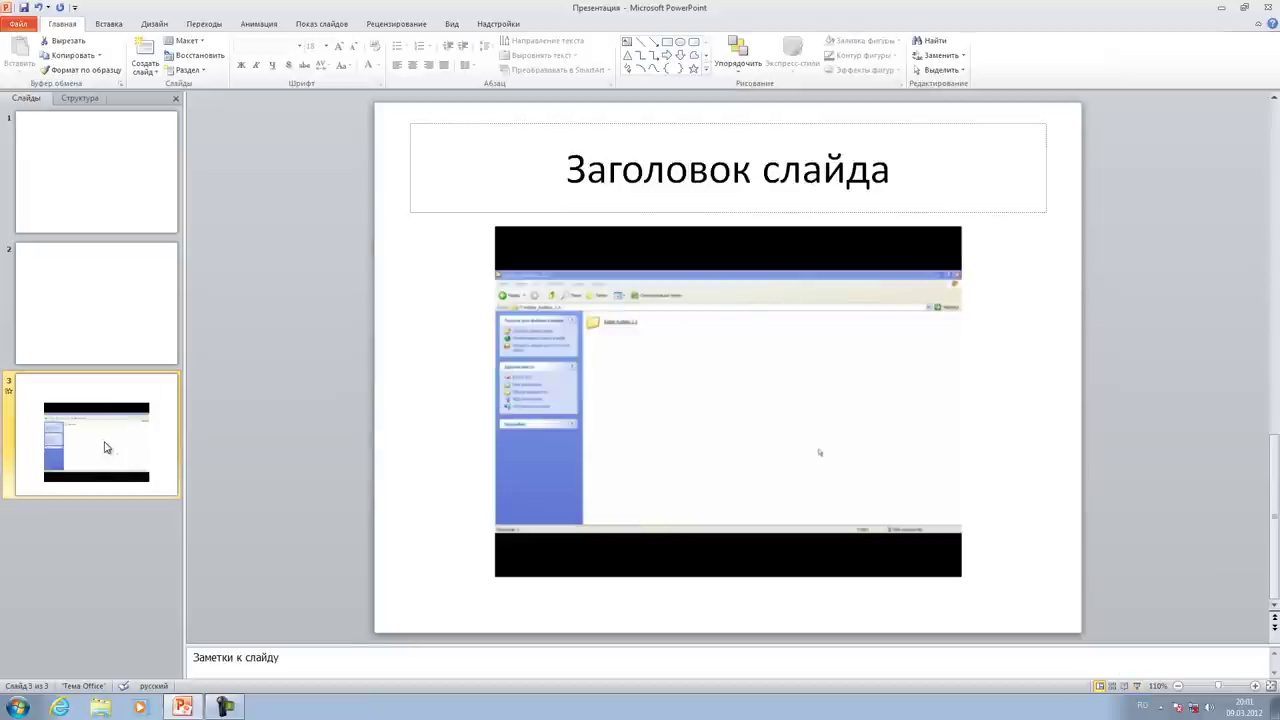
Delete the video from slide 3 and return to blank slide 1
click(668, 360)
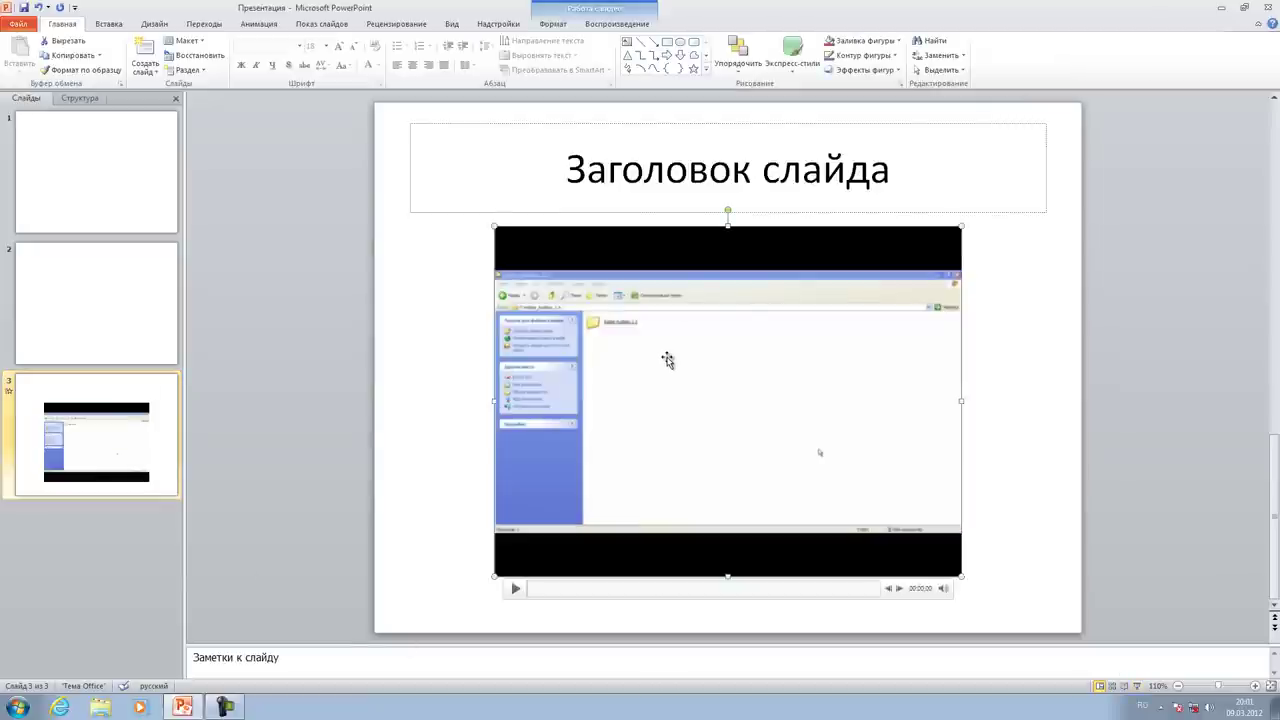
key(Delete)
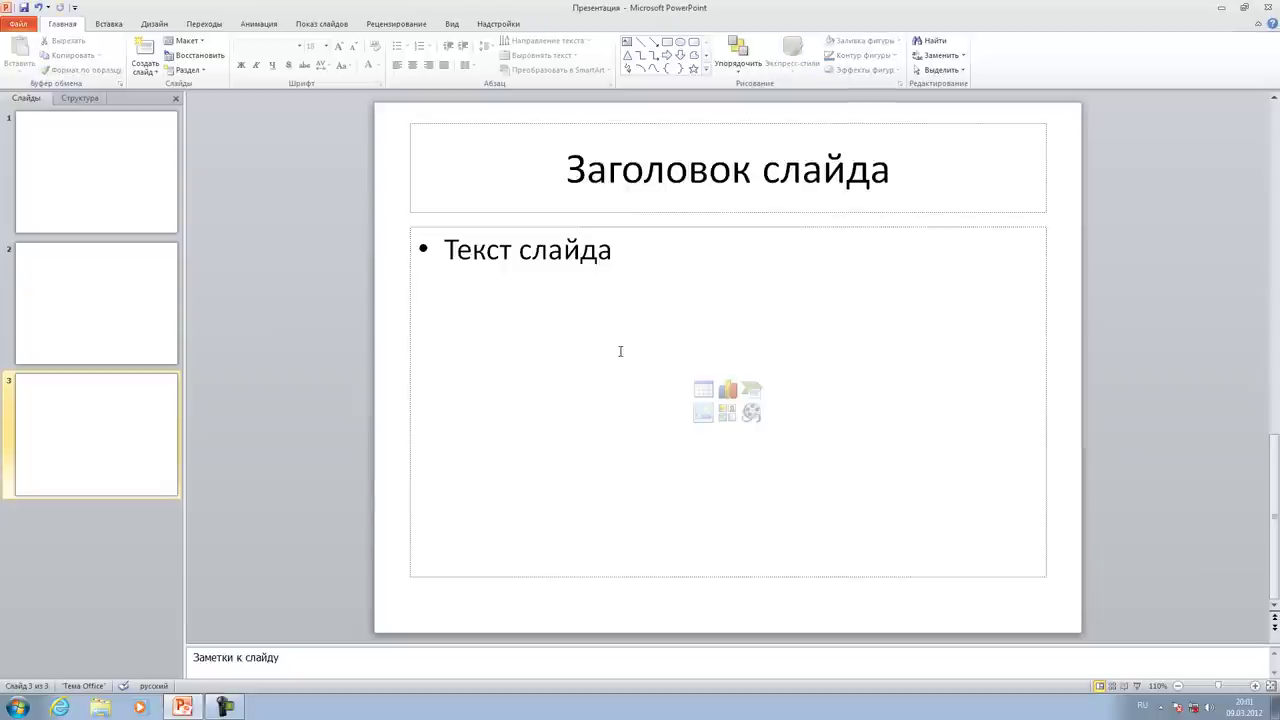
click(114, 177)
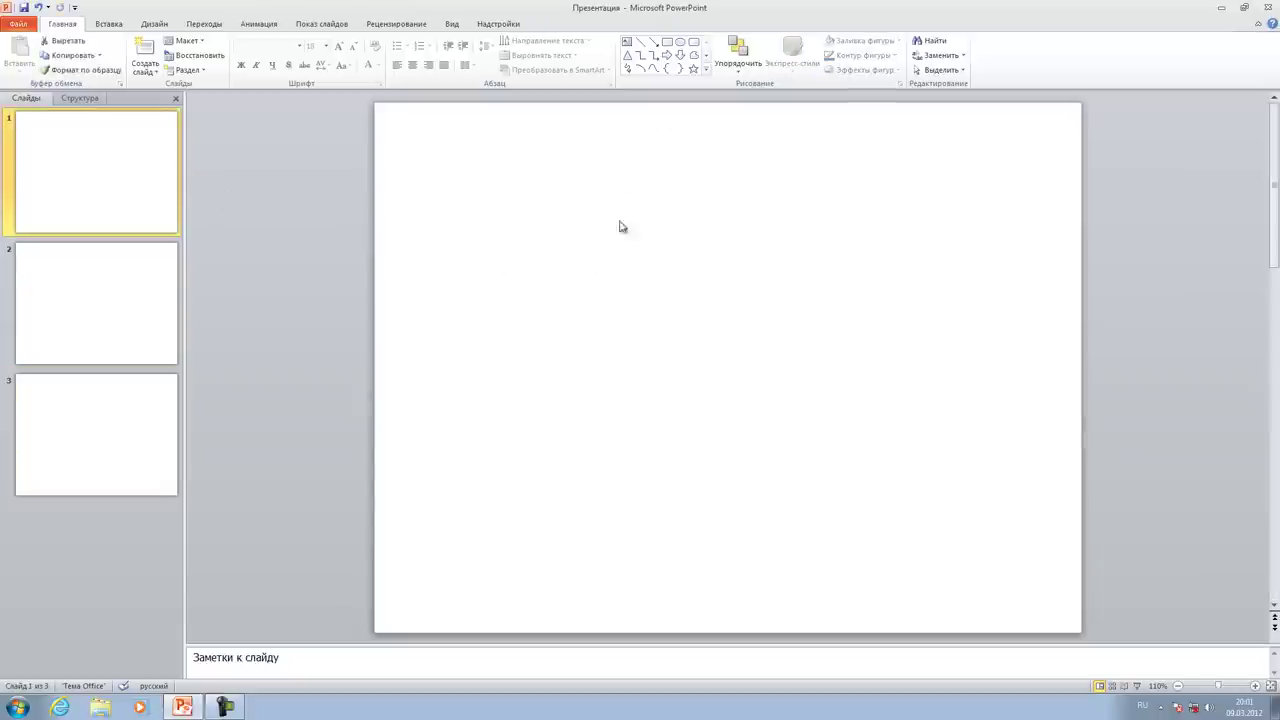
Insert the MP3 sound the_ballet_of_the_bread_rolls from the конкурс folder onto slide 1
click(114, 24)
click(718, 47)
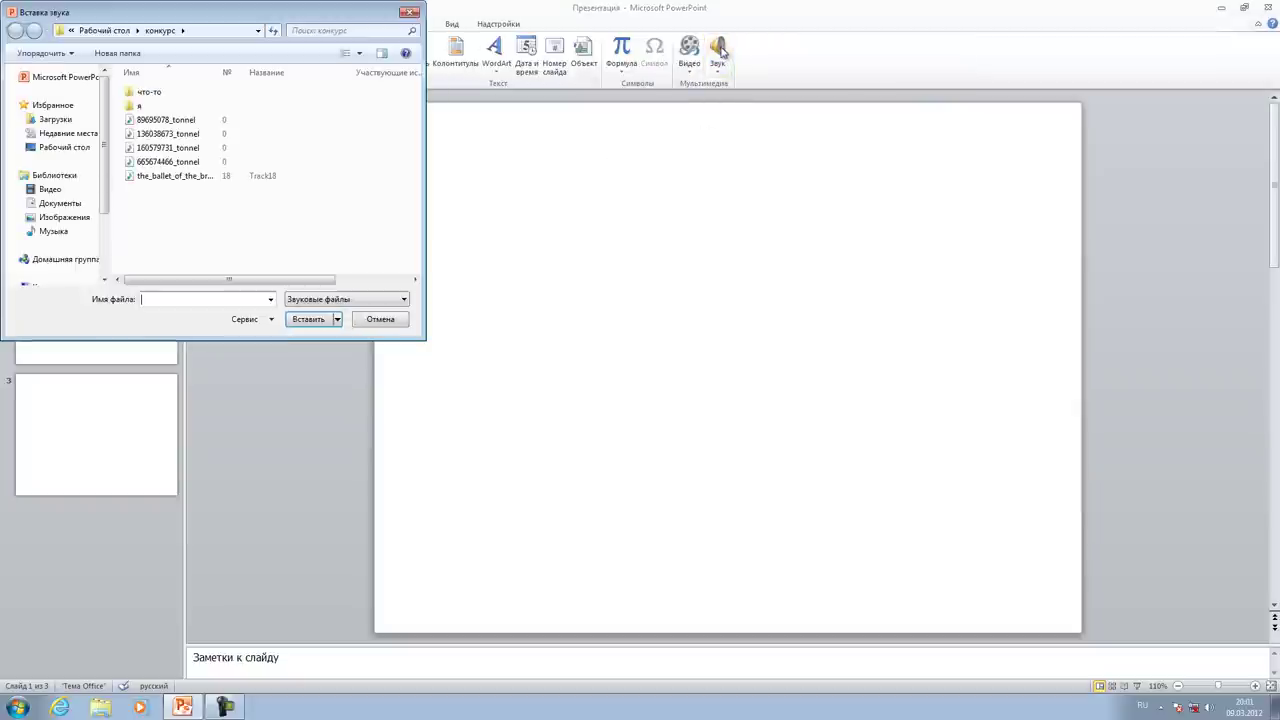
click(152, 180)
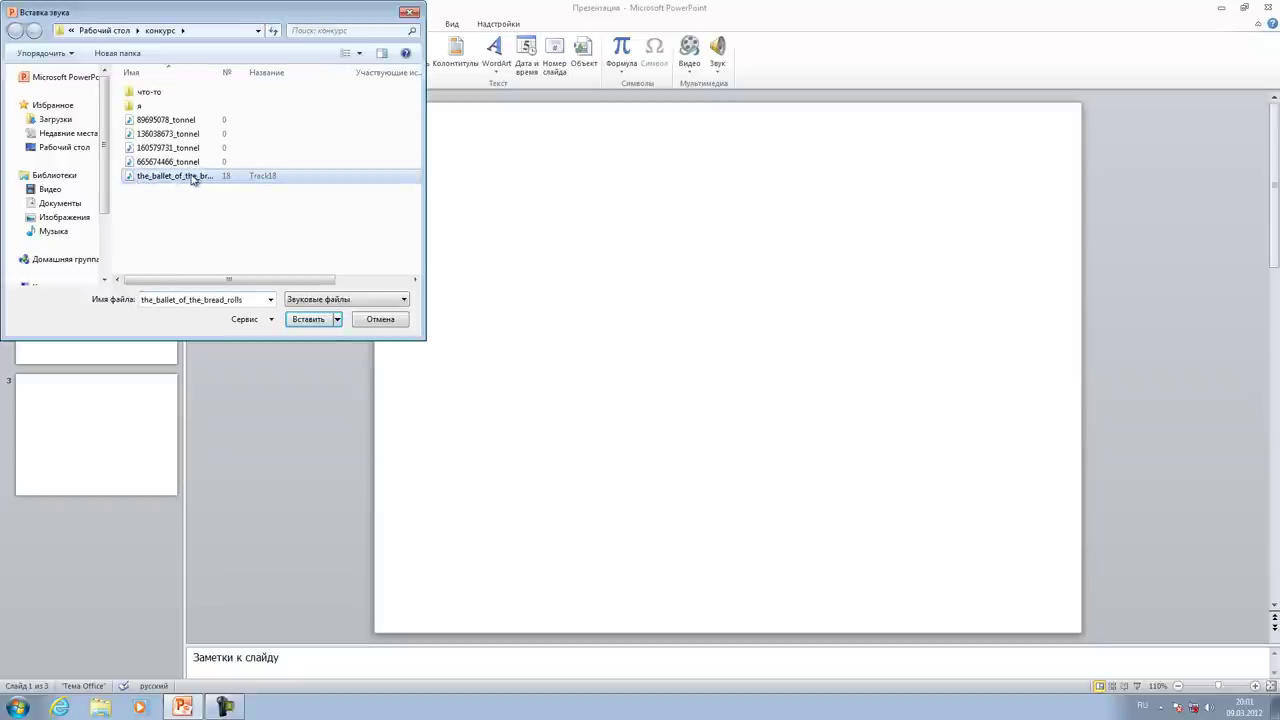
click(321, 317)
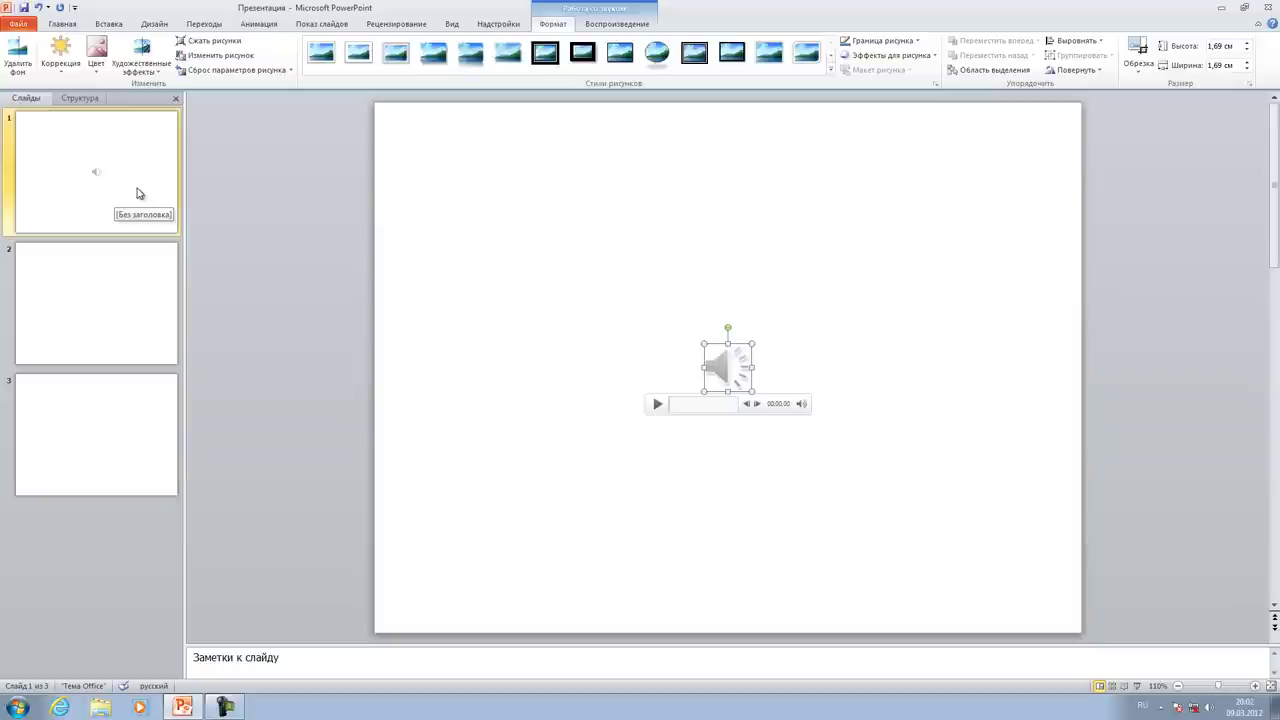
Set the slide 1 sound's Начало to Автоматически and turn on Скрыть при показе
click(613, 24)
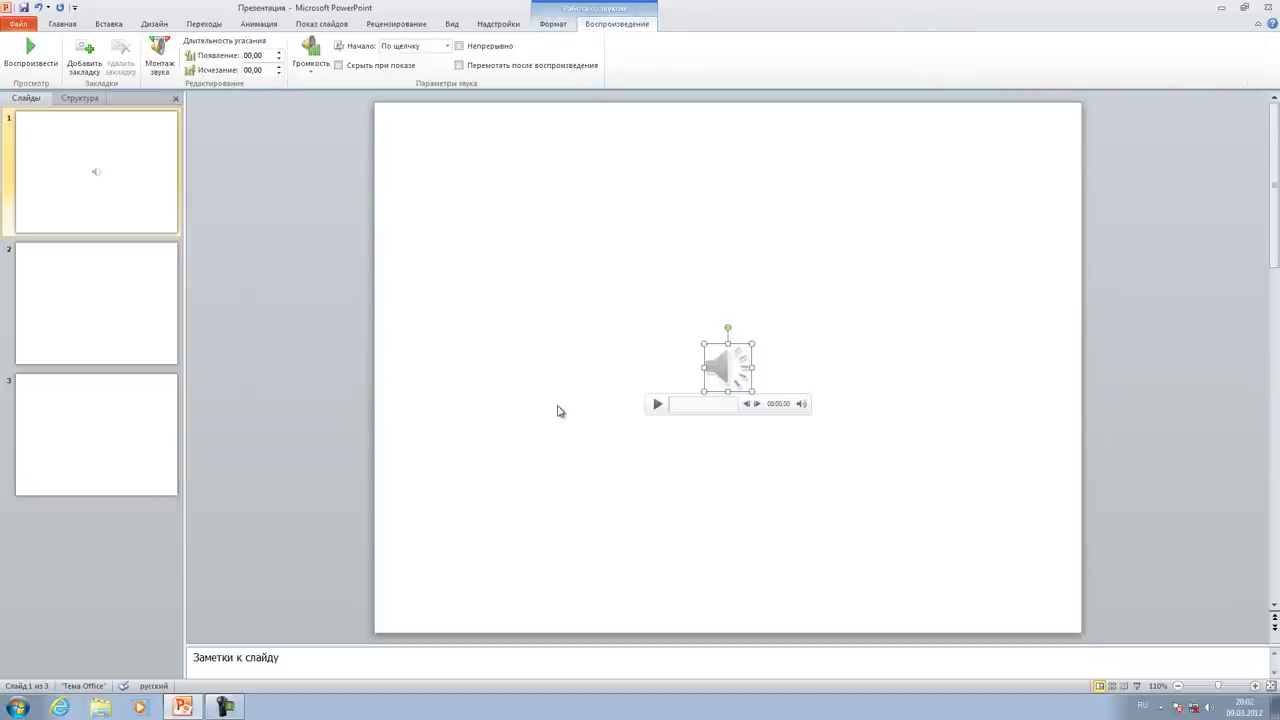
click(447, 46)
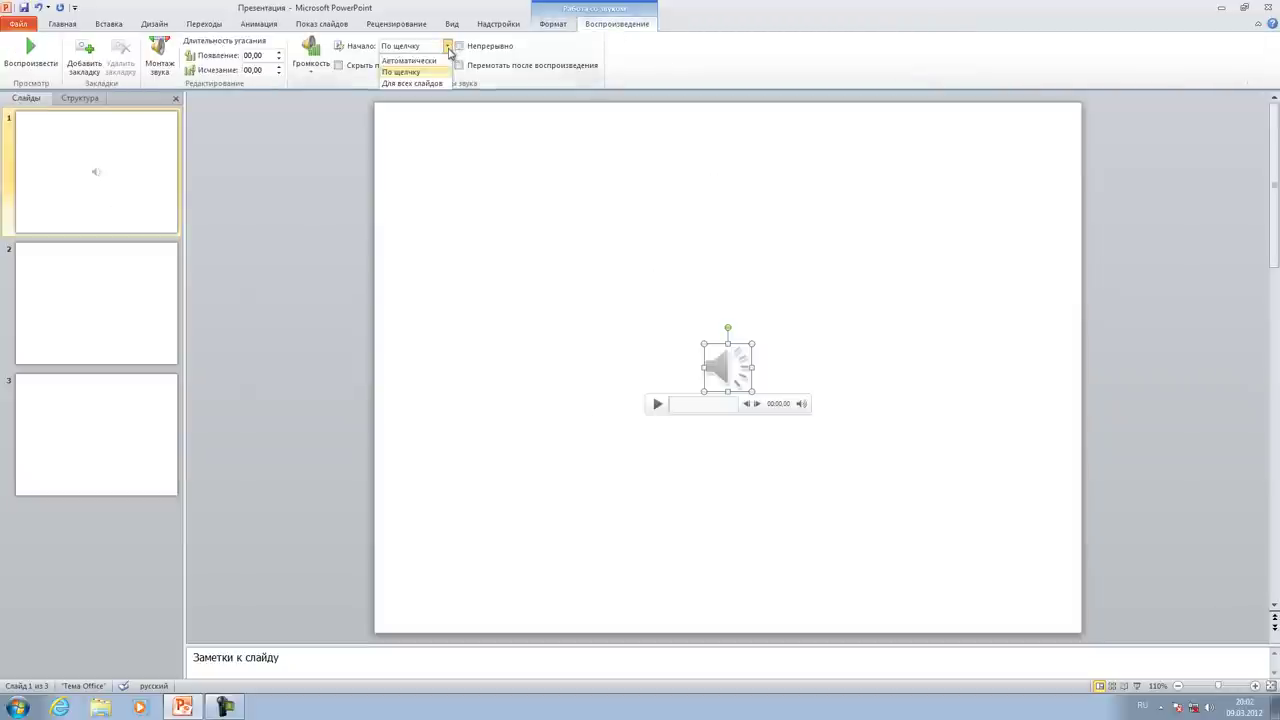
click(411, 61)
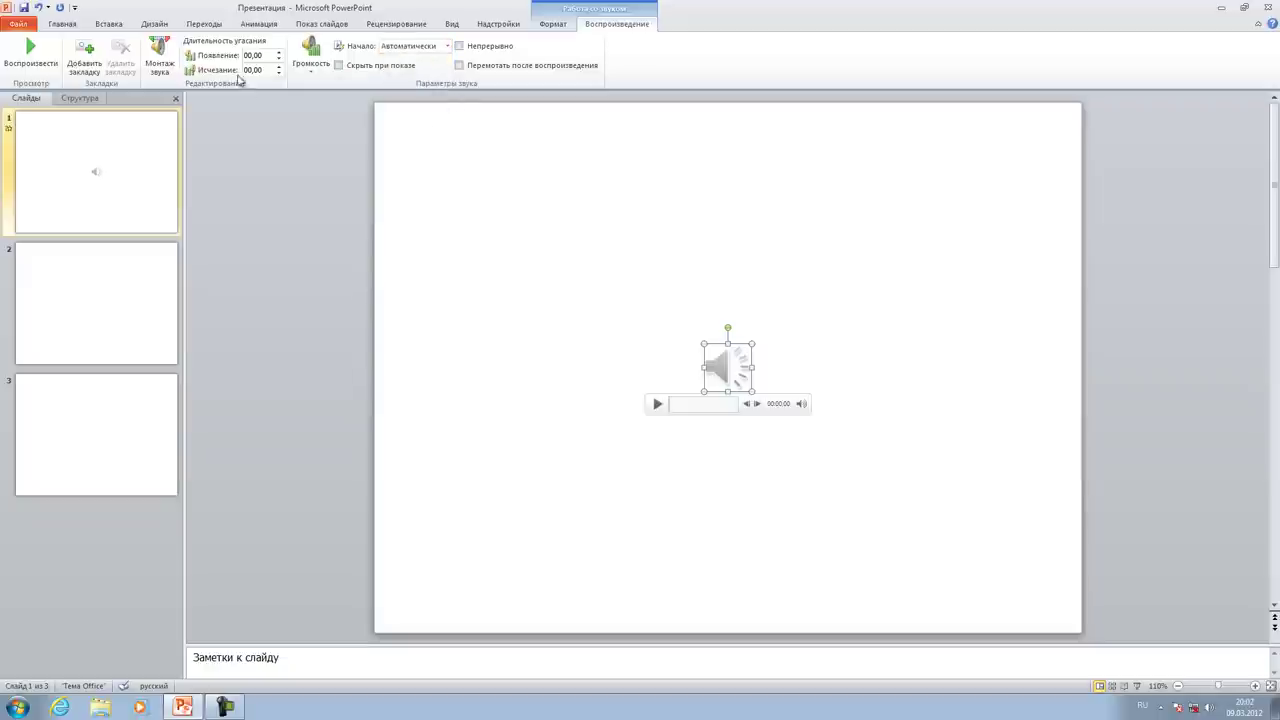
click(338, 65)
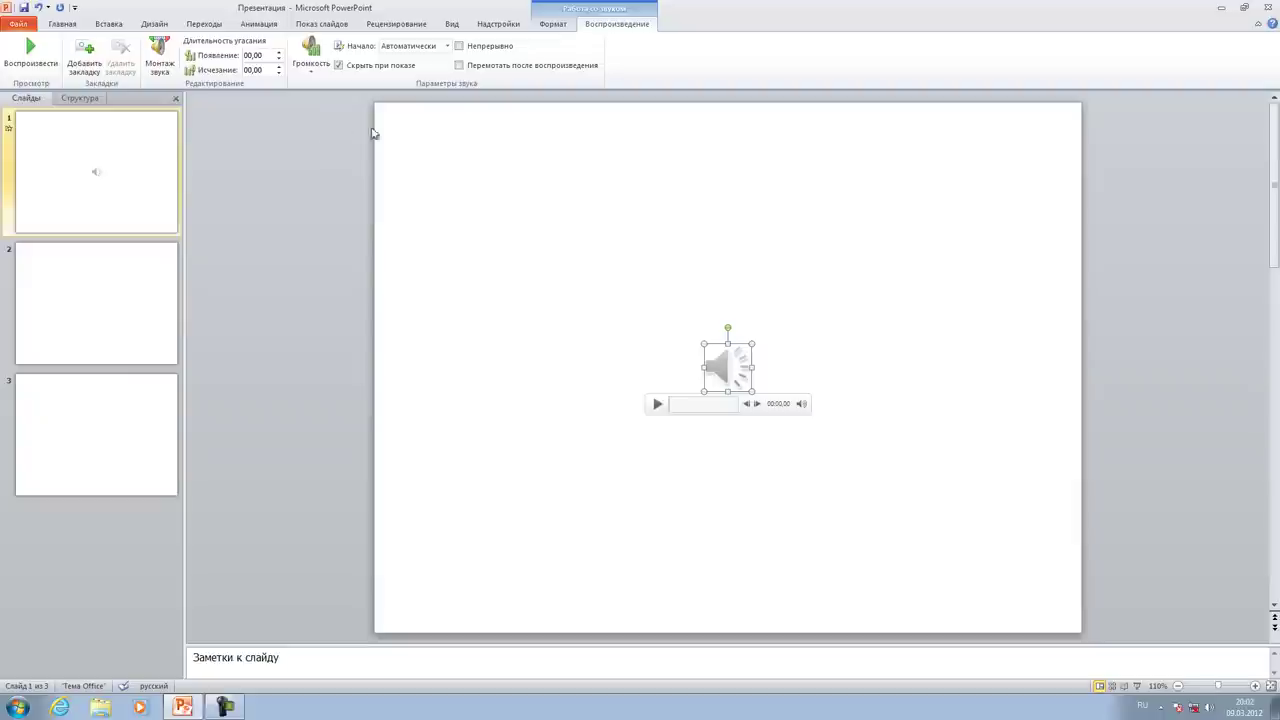
click(143, 162)
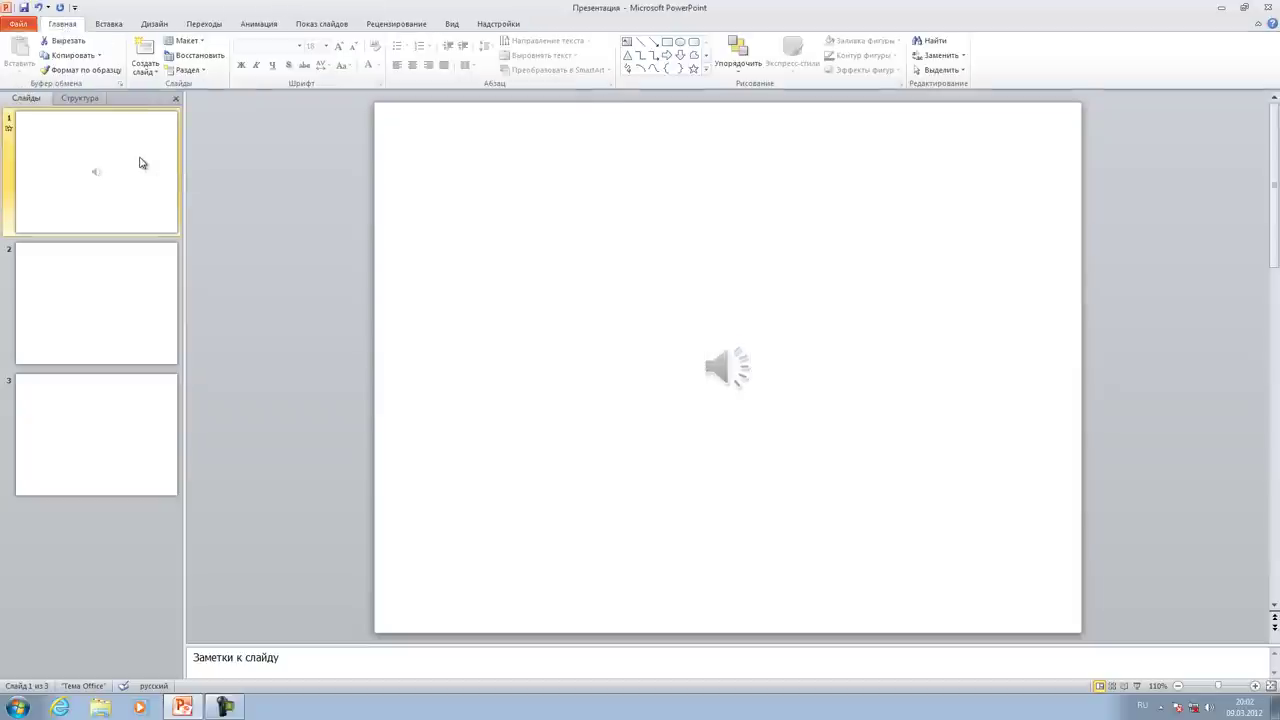
click(1138, 686)
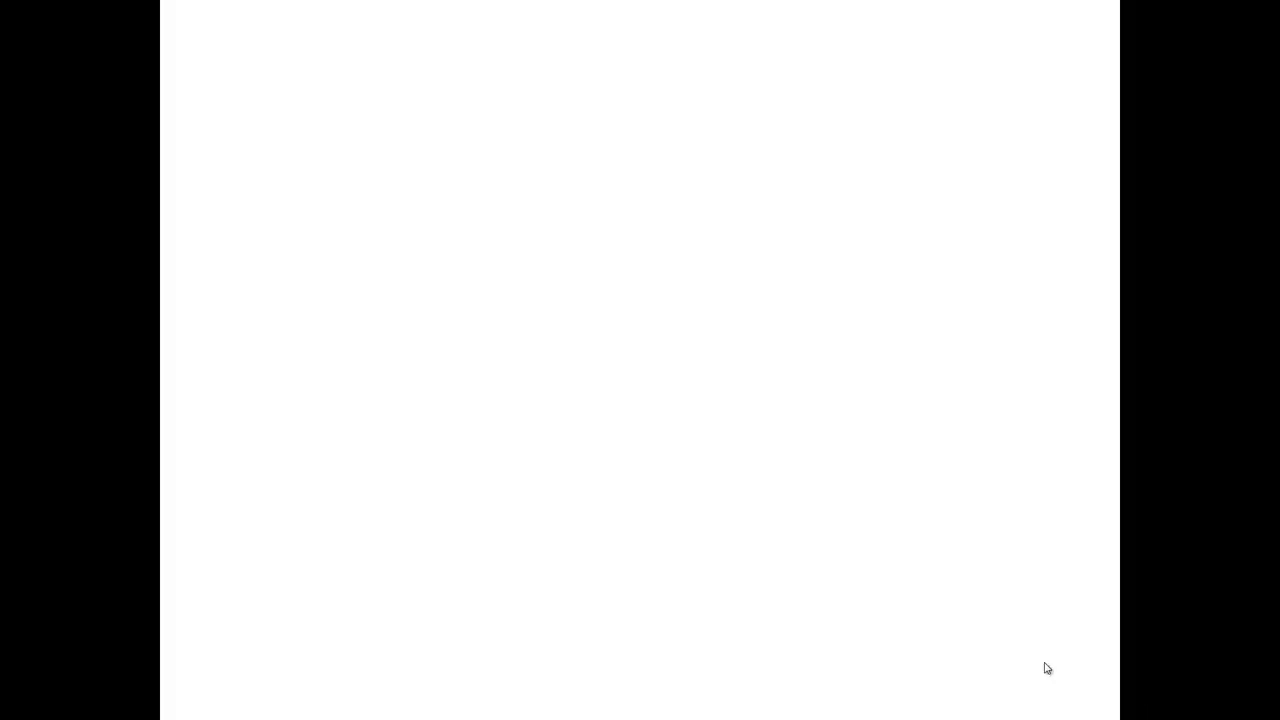
key(Escape)
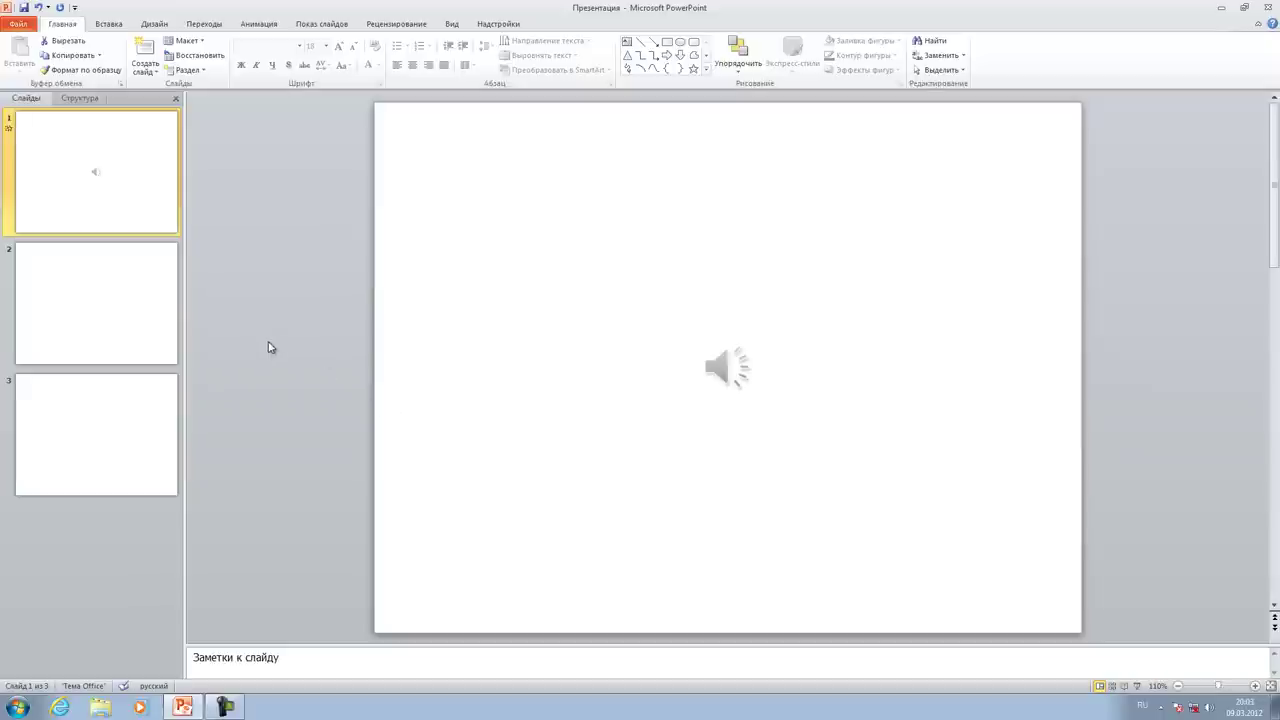
Show the Вставка (Insert) ribbon commands for slide 1
click(109, 25)
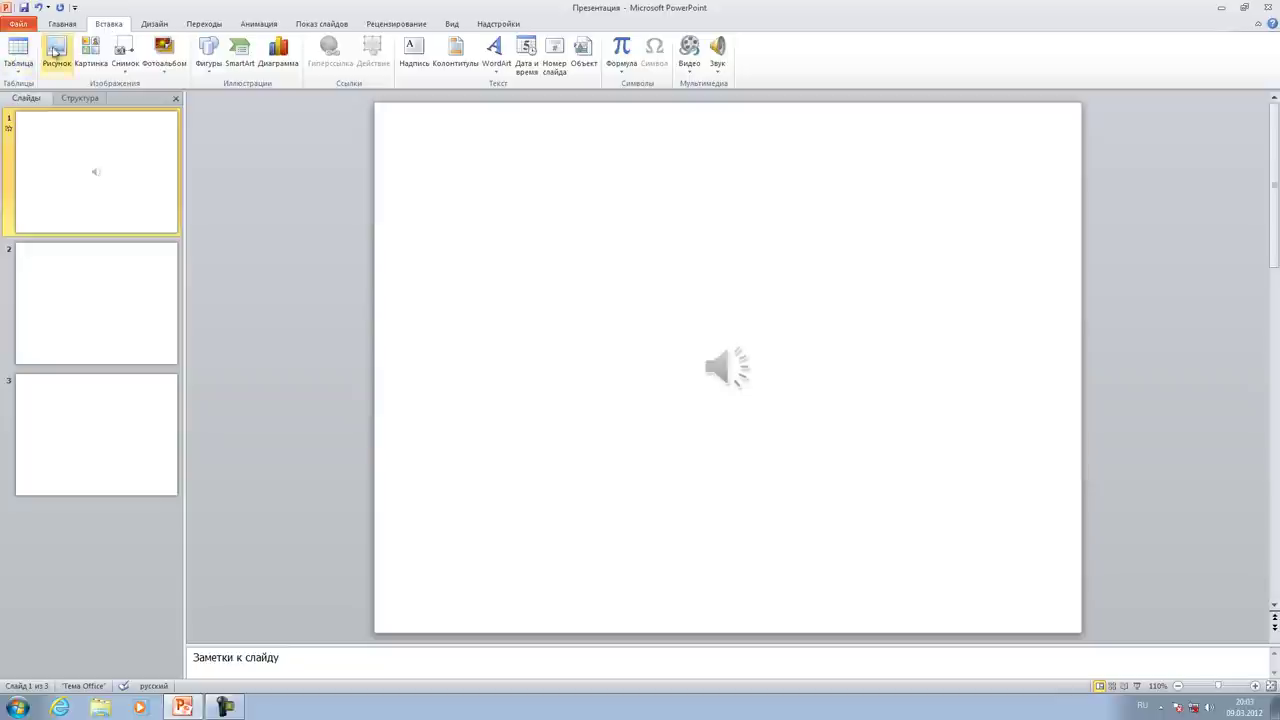